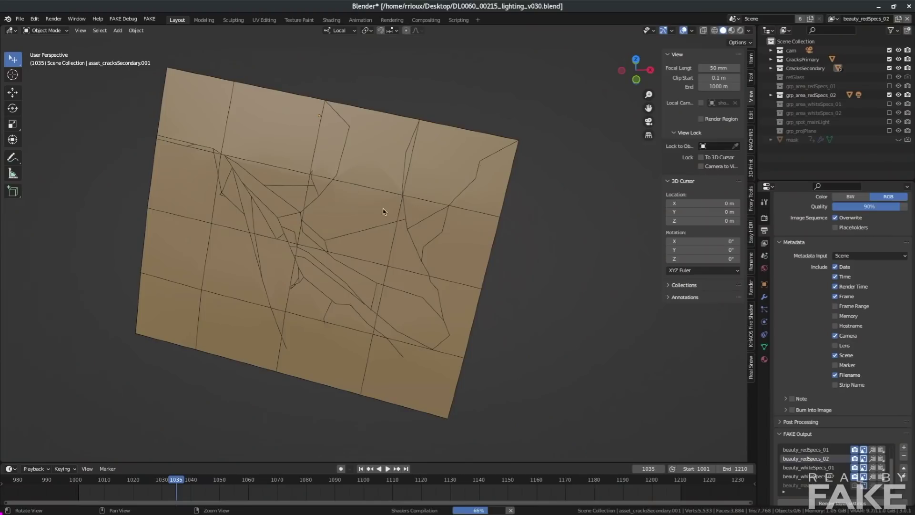
# Cut a jagged crack line from the plane's side edge across its lower faces with the Knife tool in Edit Mode
pyautogui.moveTo(320, 155); pyautogui.dragTo(290, 164, button='middle')
pyautogui.press('Tab')
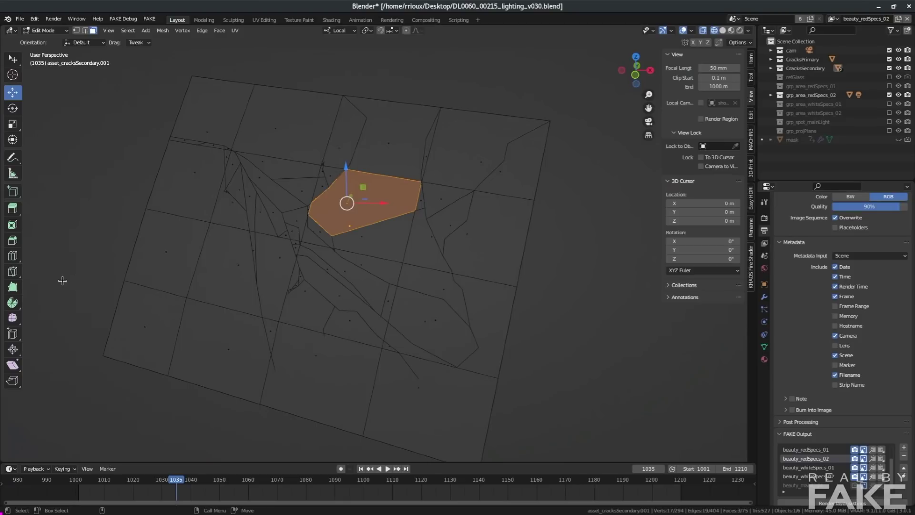
pyautogui.press('q')
pyautogui.click(125, 303)
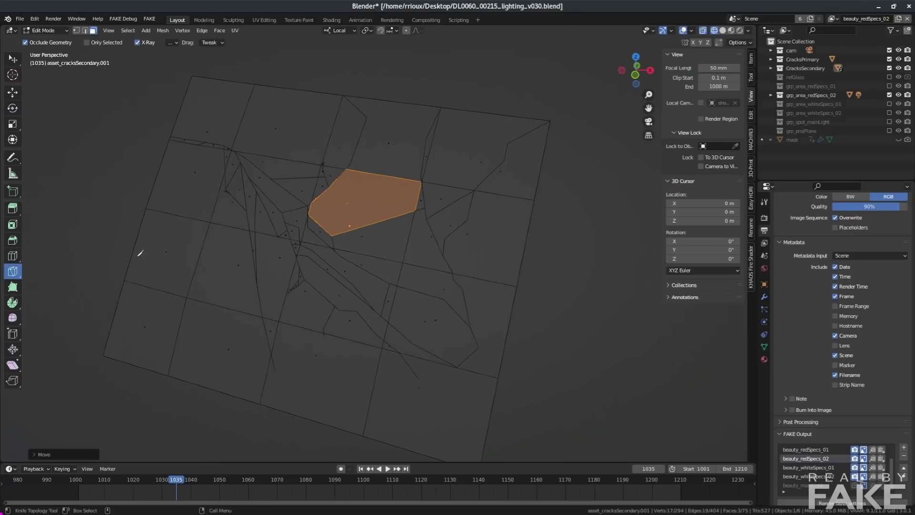
pyautogui.click(134, 247)
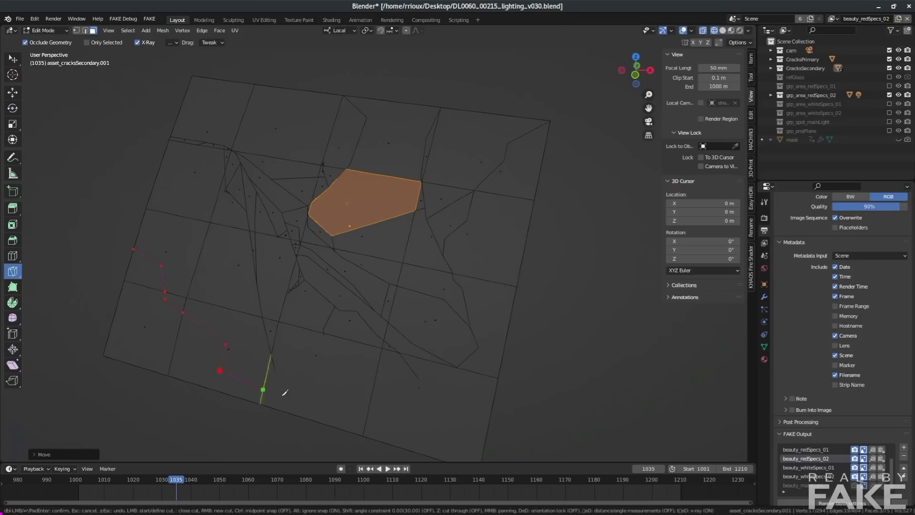
pyautogui.press('Return')
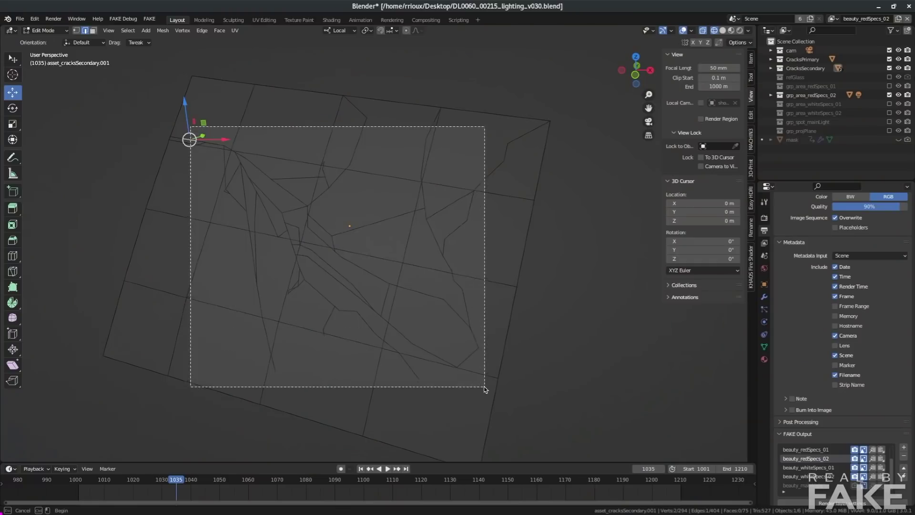
# Select the edges of the cracked area plus the upper-right branch, and deselect the two main horizontal grid lines
pyautogui.moveTo(484, 389); pyautogui.dragTo(485, 390)
pyautogui.keyDown('shift'); pyautogui.click(504, 155); pyautogui.keyUp('shift')
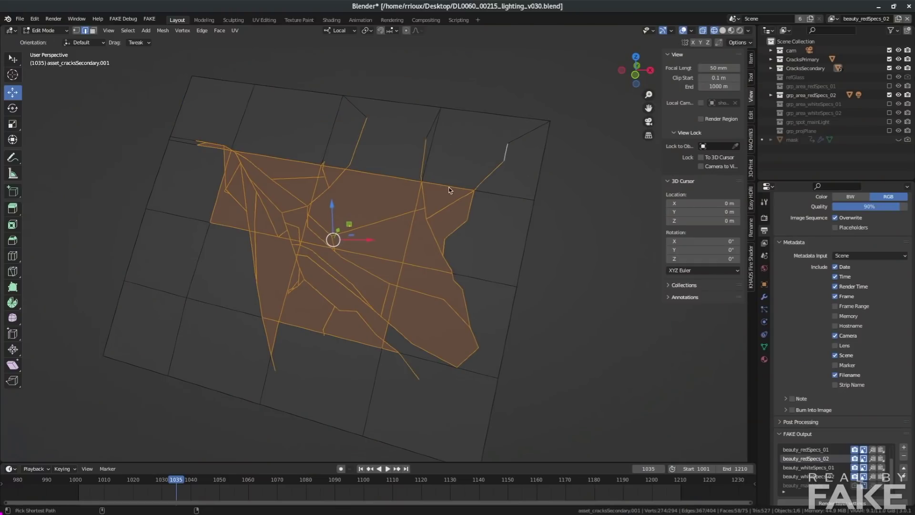
pyautogui.keyDown('alt'); pyautogui.keyDown('shift'); pyautogui.click(449, 188); pyautogui.keyUp('shift'); pyautogui.keyUp('alt')
pyautogui.keyDown('alt'); pyautogui.keyDown('shift'); pyautogui.click(391, 177); pyautogui.keyUp('shift'); pyautogui.keyUp('alt')
pyautogui.keyDown('alt'); pyautogui.keyDown('shift'); pyautogui.click(257, 156); pyautogui.keyUp('shift'); pyautogui.keyUp('alt')
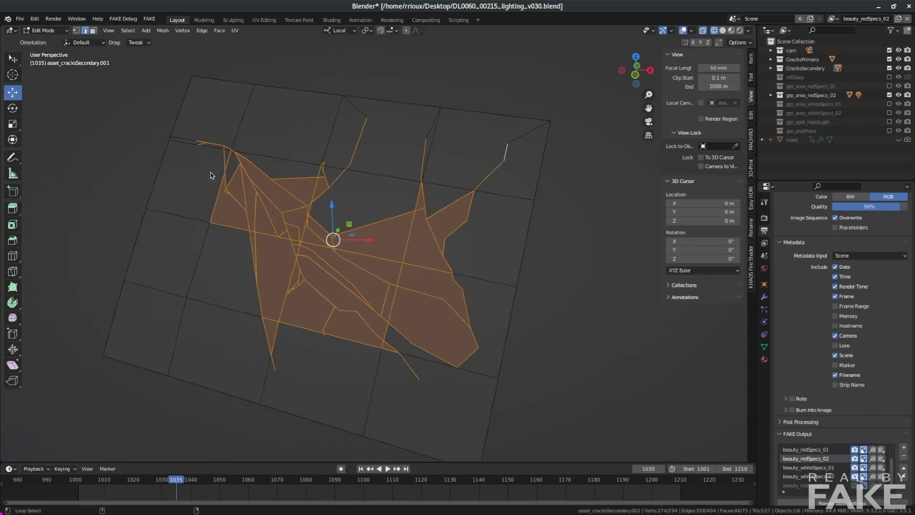
pyautogui.keyDown('alt'); pyautogui.keyDown('shift'); pyautogui.click(232, 226); pyautogui.keyUp('shift'); pyautogui.keyUp('alt')
pyautogui.keyDown('alt'); pyautogui.keyDown('shift'); pyautogui.click(322, 248); pyautogui.keyUp('shift'); pyautogui.keyUp('alt')
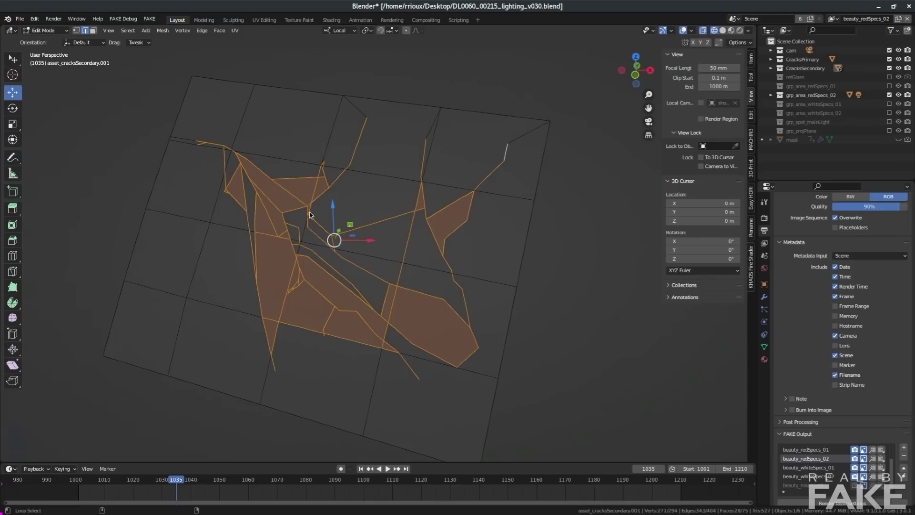
# Deselect the remaining vertical and lower grid edges so only the crack lines stay selected
pyautogui.keyDown('alt'); pyautogui.keyDown('shift'); pyautogui.click(303, 229); pyautogui.keyUp('shift'); pyautogui.keyUp('alt')
pyautogui.keyDown('alt'); pyautogui.keyDown('shift'); pyautogui.click(315, 187); pyautogui.keyUp('shift'); pyautogui.keyUp('alt')
pyautogui.keyDown('alt'); pyautogui.keyDown('shift'); pyautogui.click(410, 230); pyautogui.keyUp('shift'); pyautogui.keyUp('alt')
pyautogui.keyDown('alt'); pyautogui.keyDown('shift'); pyautogui.click(383, 335); pyautogui.keyUp('shift'); pyautogui.keyUp('alt')
pyautogui.keyDown('alt'); pyautogui.keyDown('shift'); pyautogui.click(395, 352); pyautogui.keyUp('shift'); pyautogui.keyUp('alt')
pyautogui.keyDown('alt'); pyautogui.keyDown('shift'); pyautogui.click(381, 347); pyautogui.keyUp('shift'); pyautogui.keyUp('alt')
pyautogui.keyDown('alt'); pyautogui.keyDown('shift'); pyautogui.click(380, 348); pyautogui.keyUp('shift'); pyautogui.keyUp('alt')
pyautogui.keyDown('alt'); pyautogui.keyDown('shift'); pyautogui.click(384, 348); pyautogui.keyUp('shift'); pyautogui.keyUp('alt')
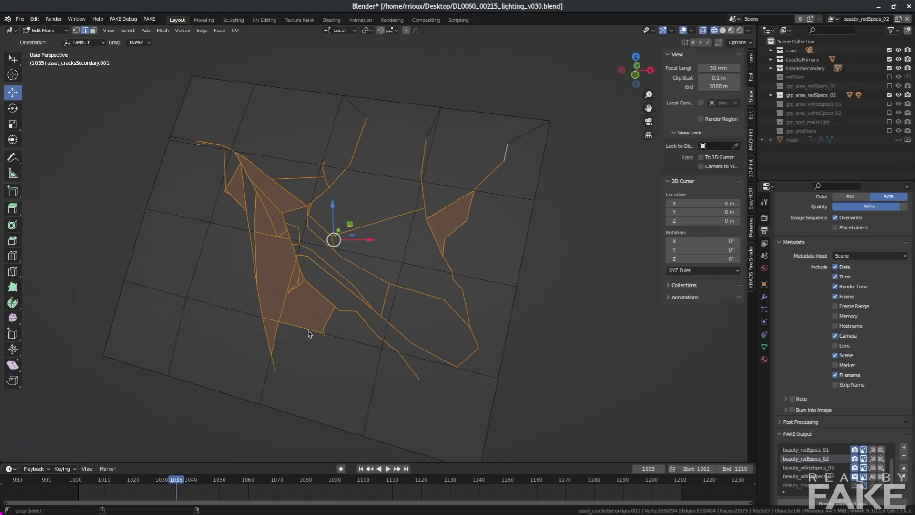
pyautogui.keyDown('ctrl'); pyautogui.moveTo(310, 337); pyautogui.dragTo(274, 324); pyautogui.keyUp('ctrl')
pyautogui.keyDown('ctrl'); pyautogui.moveTo(284, 231); pyautogui.dragTo(281, 241); pyautogui.keyUp('ctrl')
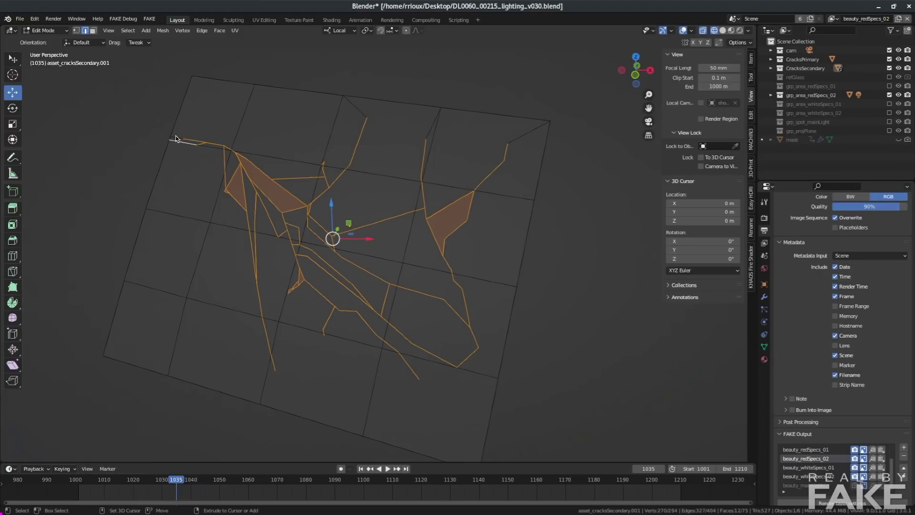
# Separate the plane along the selected crack lines with Edge Split, found through the operator search
pyautogui.click(202, 30)
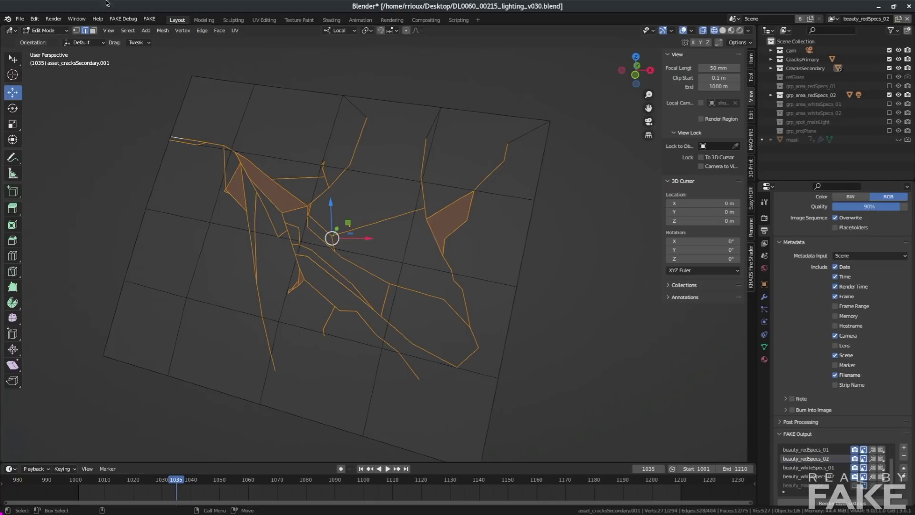
pyautogui.click(33, 18)
pyautogui.click(67, 99)
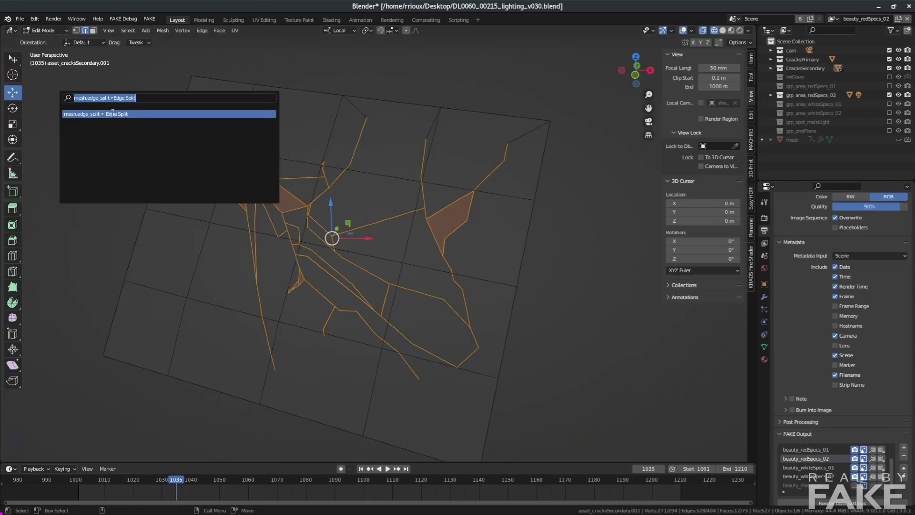
pyautogui.click(112, 114)
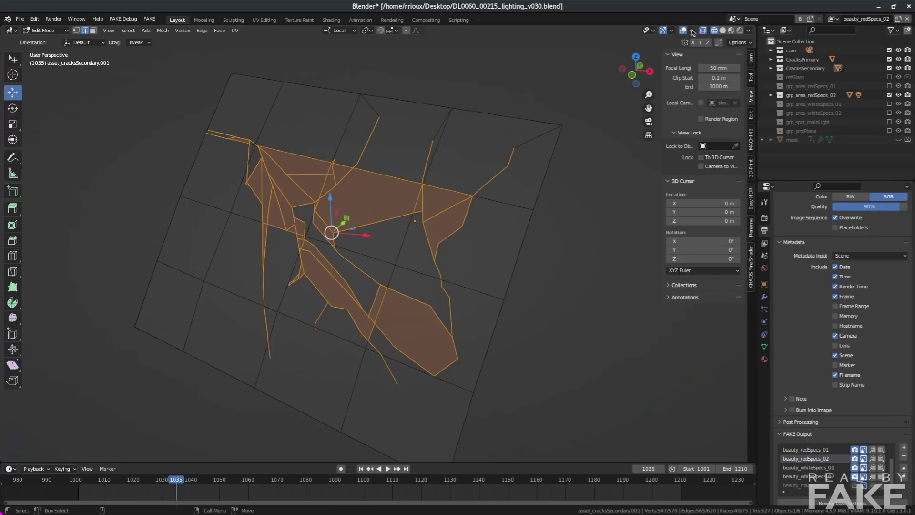
# Enable the Mesh Check overlay for non-manifold edges and select the secondary cracks mesh in Object Mode
pyautogui.click(692, 30)
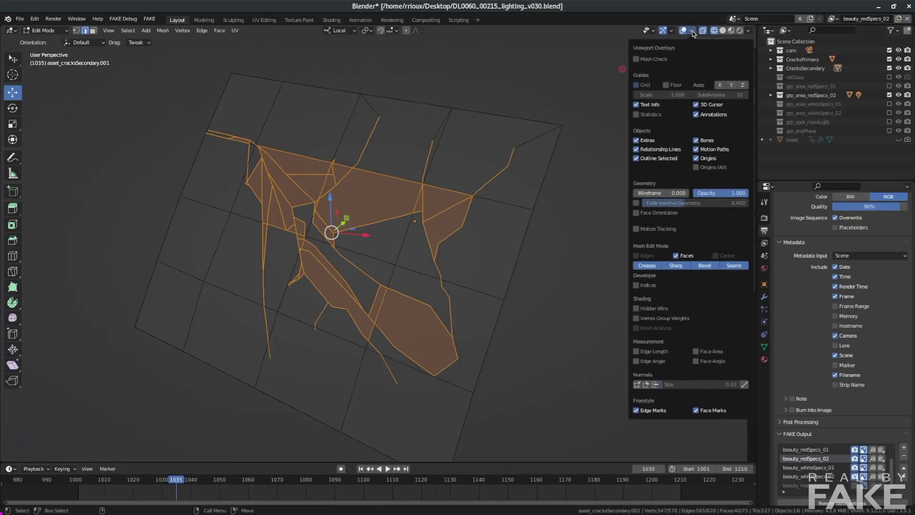
pyautogui.click(637, 59)
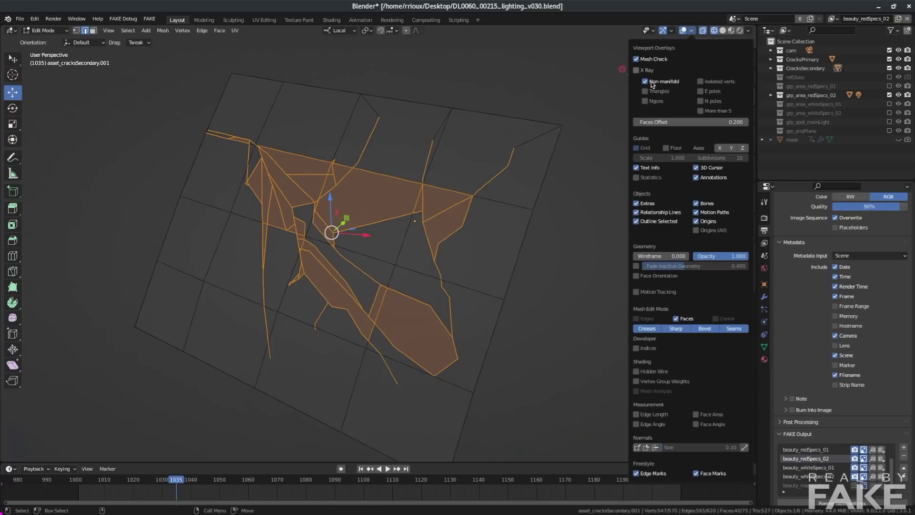
pyautogui.press('Tab')
pyautogui.click(426, 67)
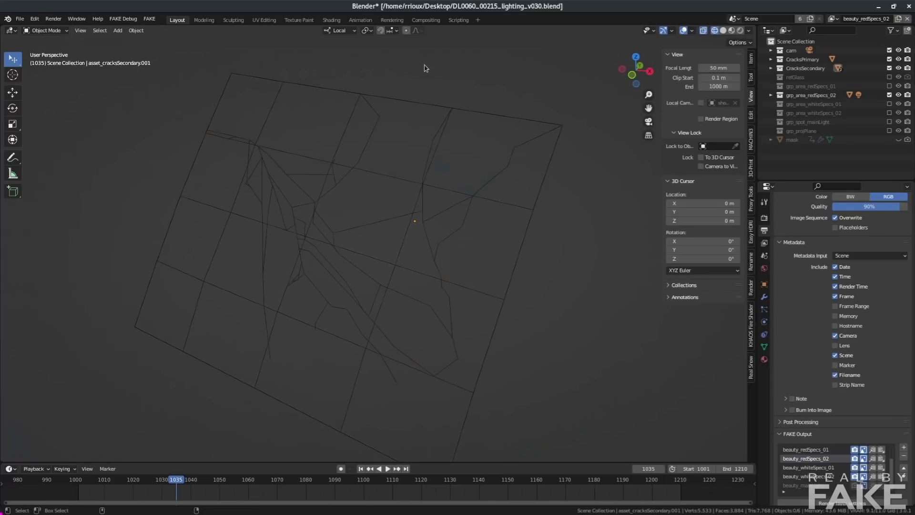
pyautogui.click(432, 109)
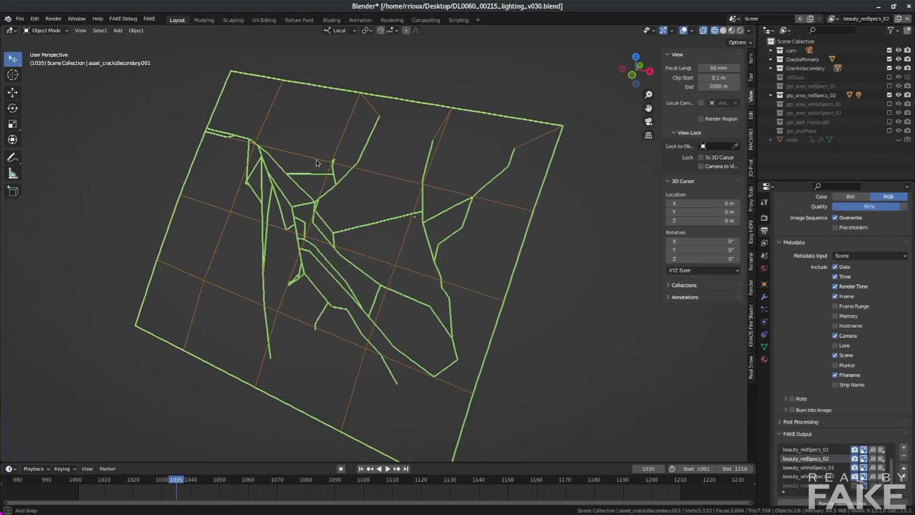
# Test the split by moving a vertex on a crack edge and an unsplit grid vertex, reverting both moves
pyautogui.moveTo(316, 159); pyautogui.dragTo(273, 163, button='middle')
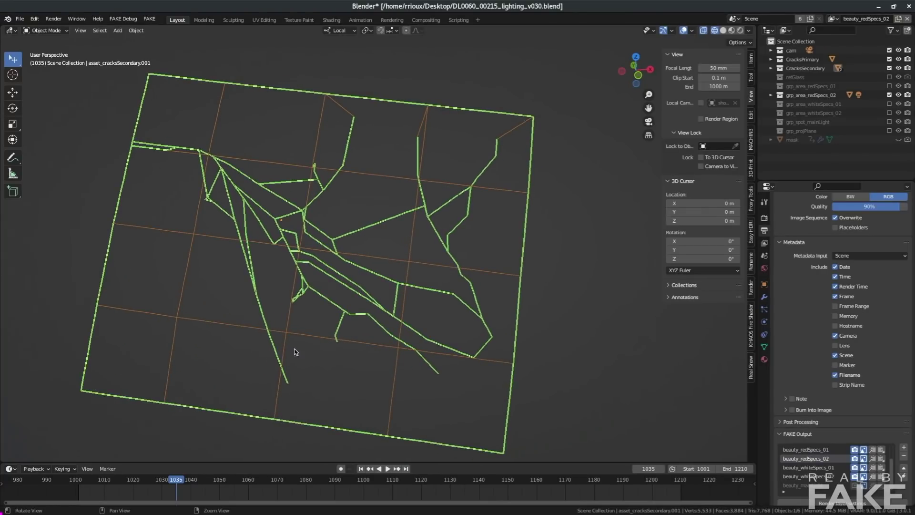
pyautogui.keyDown('alt'); pyautogui.moveTo(310, 228); pyautogui.dragTo(291, 228, button='middle'); pyautogui.keyUp('alt')
pyautogui.keyDown('alt'); pyautogui.moveTo(291, 228); pyautogui.dragTo(401, 252, button='right'); pyautogui.keyUp('alt')
pyautogui.moveTo(218, 216); pyautogui.dragTo(308, 216, button='right')
pyautogui.click(308, 217)
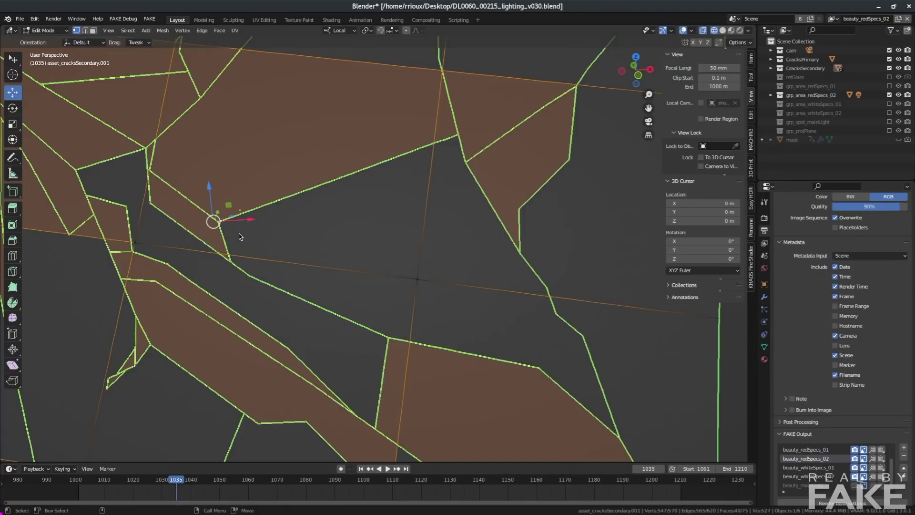
pyautogui.click(214, 222)
pyautogui.moveTo(214, 221); pyautogui.dragTo(231, 191)
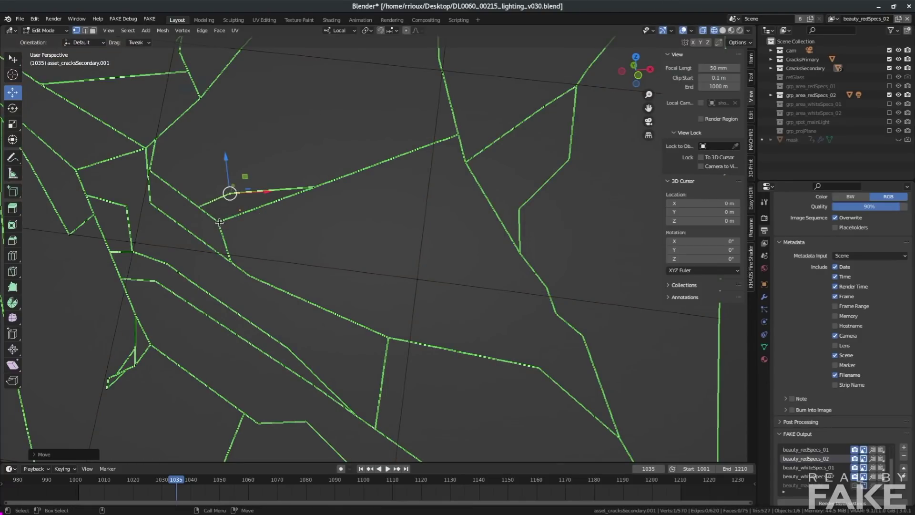
pyautogui.hotkey('ctrl', 'z')
pyautogui.click(417, 281)
pyautogui.press('g')
pyautogui.rightClick(414, 267)
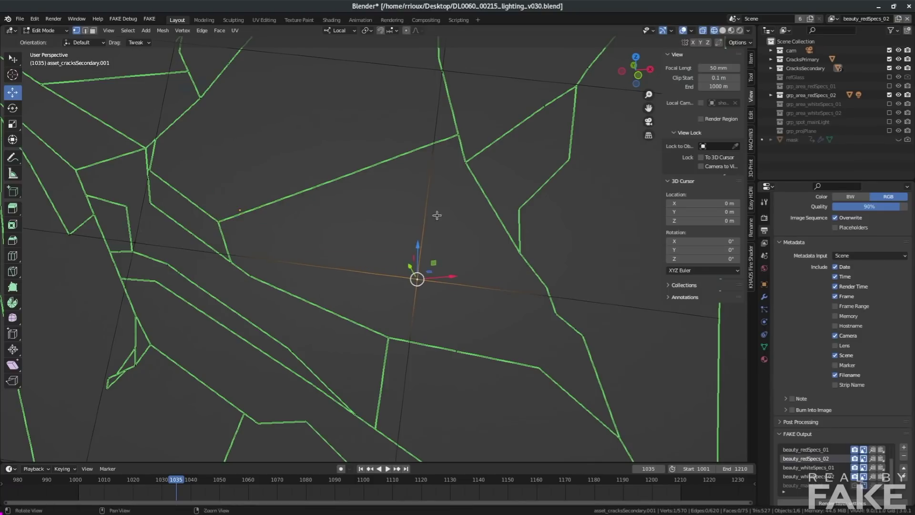
# Select all faces of the plane in solid shading and extrude them along their normal by about -0.015 m
pyautogui.scroll(-8, 286, 191)
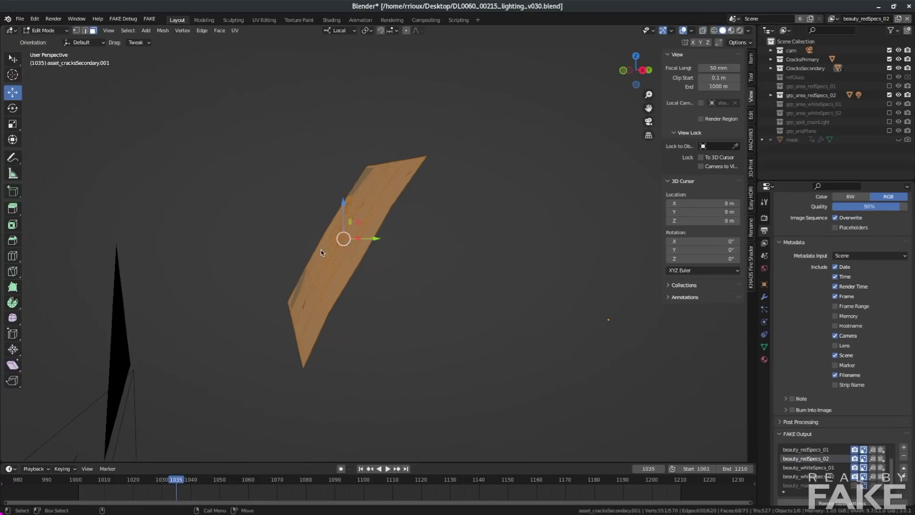
pyautogui.hotkey('alt', 'e')
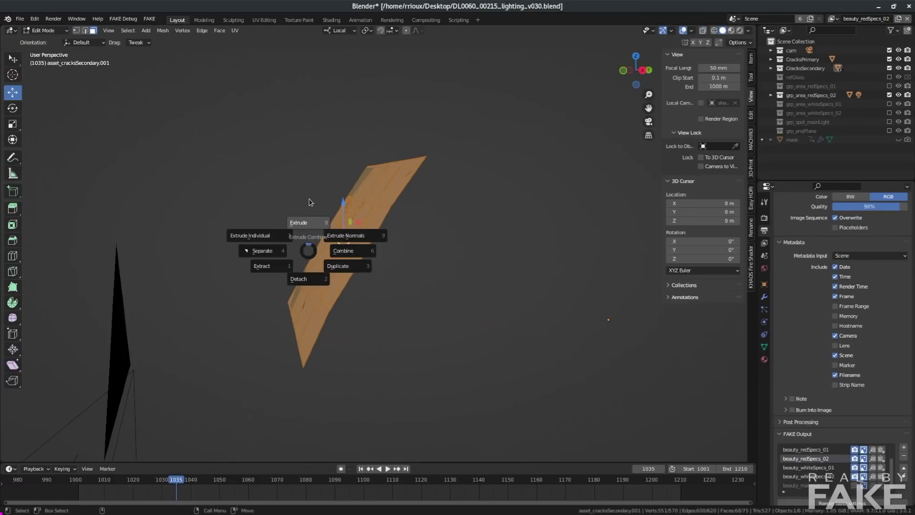
pyautogui.click(309, 202)
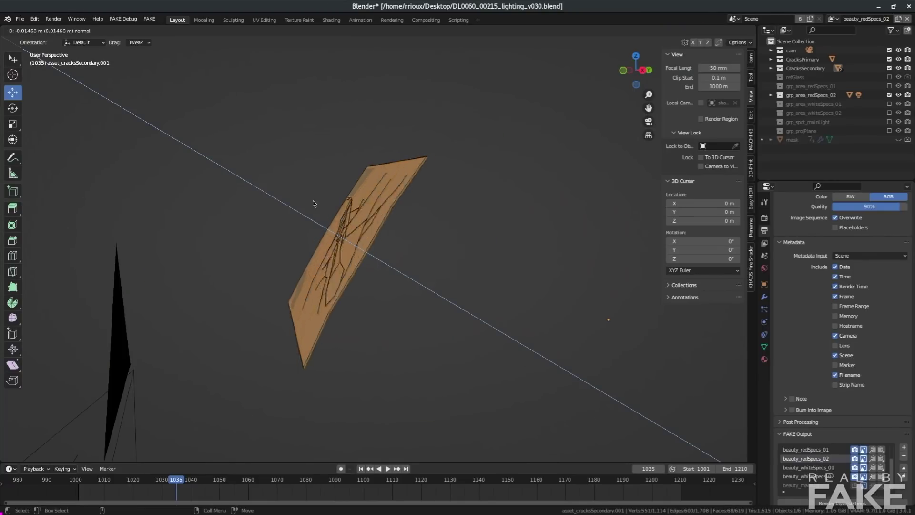
pyautogui.click(310, 200)
# Delete the selected extruded faces, keeping only the thin walls along the cracks and the plane's border
pyautogui.moveTo(310, 200); pyautogui.dragTo(339, 198, button='middle')
pyautogui.press('x')
pyautogui.press('f')
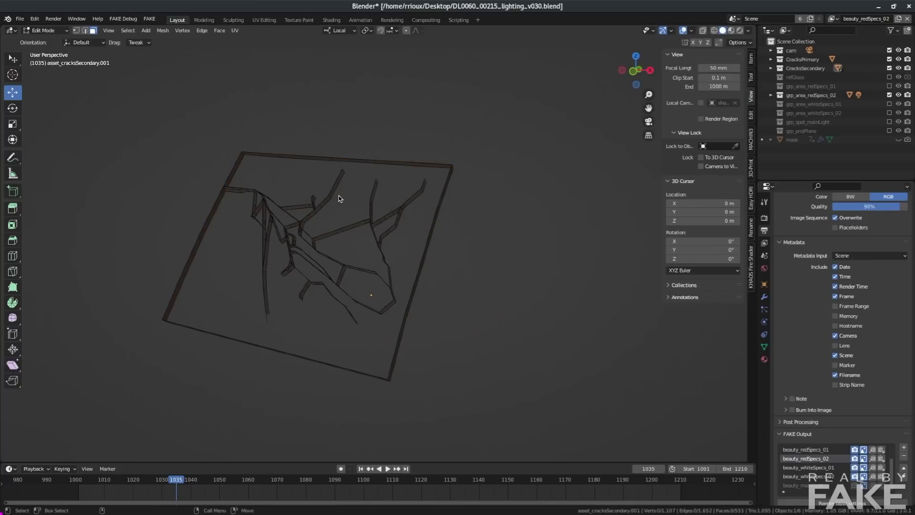
# Select the wall faces around the plane's outer border and delete them, leaving only the crack strips
pyautogui.press('w')
pyautogui.moveTo(259, 138); pyautogui.dragTo(454, 167)
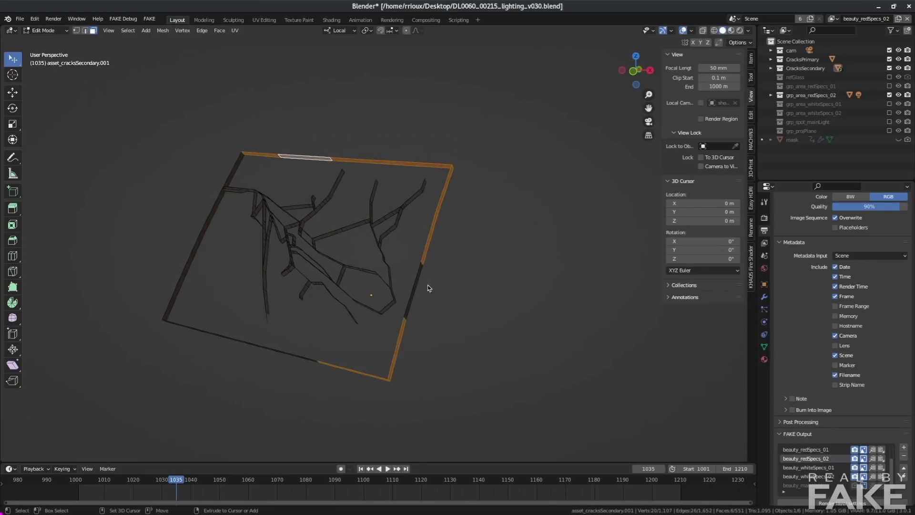
pyautogui.keyDown('shift'); pyautogui.moveTo(123, 301); pyautogui.dragTo(264, 383); pyautogui.keyUp('shift')
pyautogui.keyDown('shift'); pyautogui.moveTo(224, 167); pyautogui.dragTo(188, 261); pyautogui.keyUp('shift')
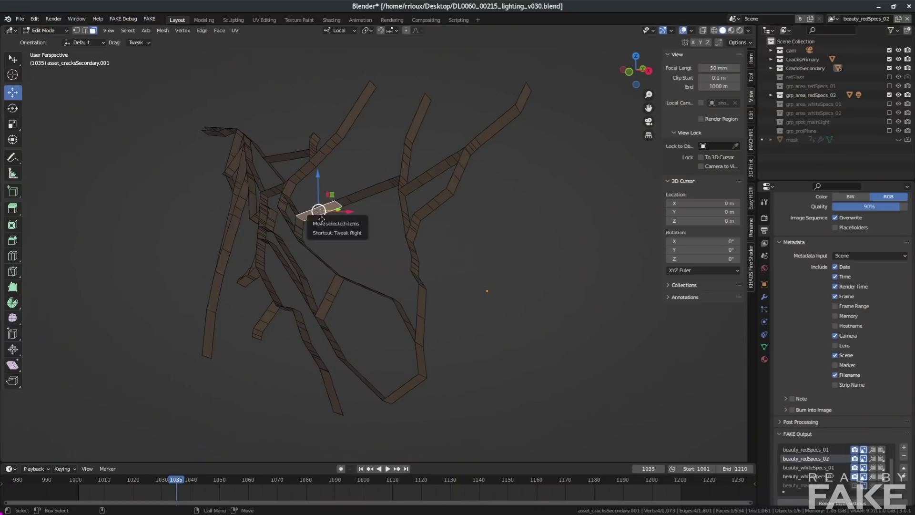
# Try moving a single face of the middle crack strip, undo the move and inspect the strips
pyautogui.moveTo(318, 206); pyautogui.dragTo(327, 232)
pyautogui.hotkey('ctrl', 'z')
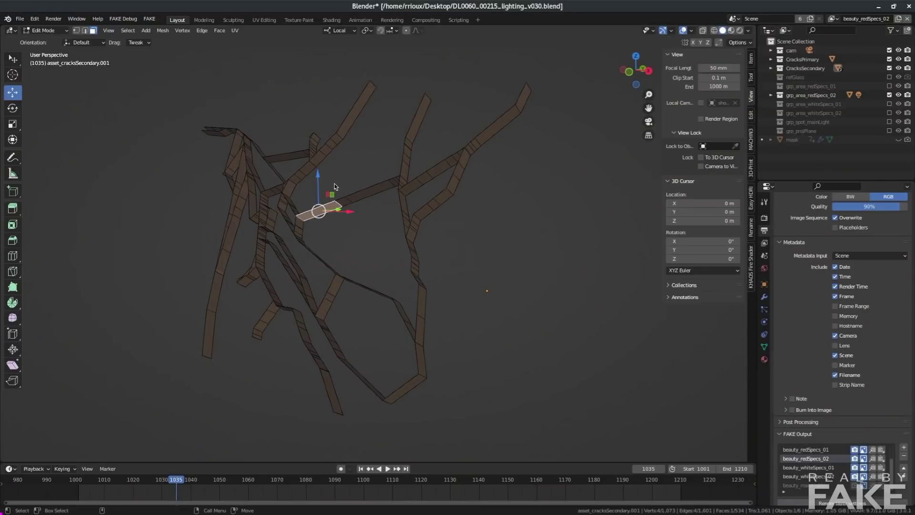
pyautogui.moveTo(399, 230); pyautogui.dragTo(382, 208, button='middle')
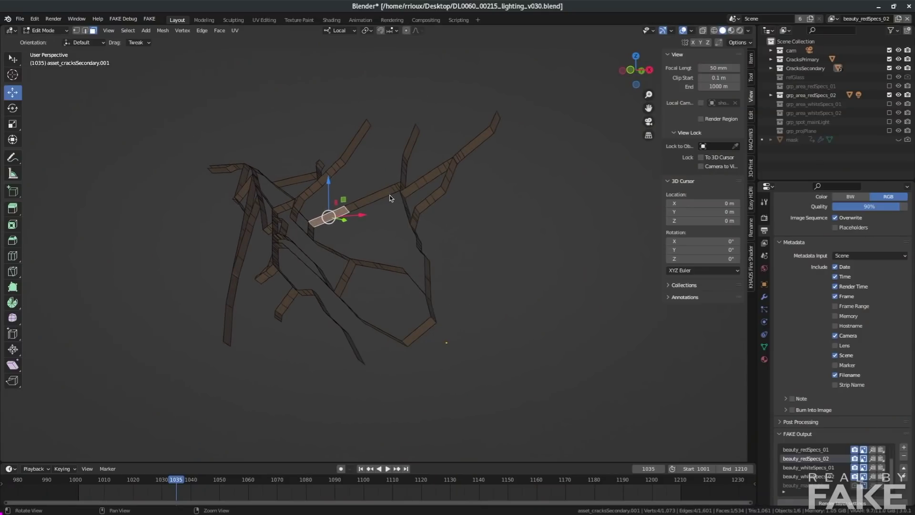
pyautogui.moveTo(379, 244); pyautogui.dragTo(380, 245, button='middle')
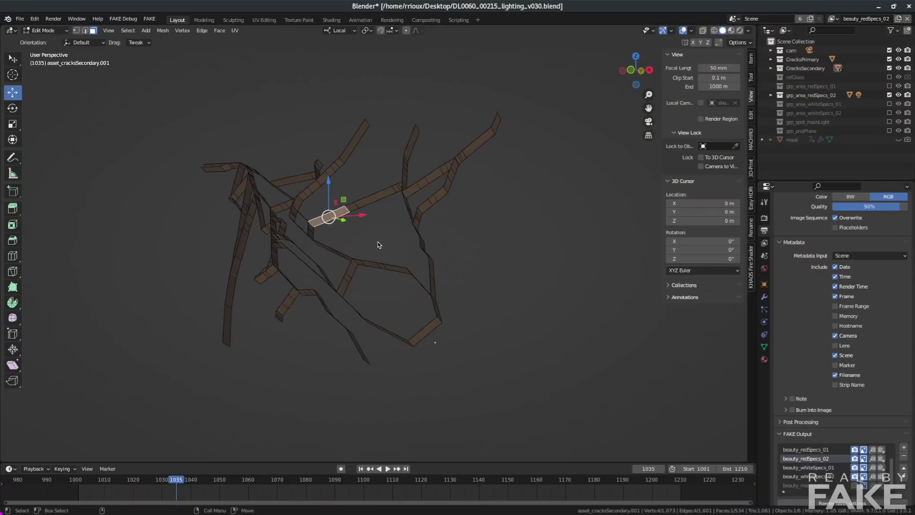
# Select all the crack strip faces and unwrap them with Smart UV Project
pyautogui.click(386, 248)
pyautogui.moveTo(133, 79); pyautogui.dragTo(567, 401)
pyautogui.click(235, 30)
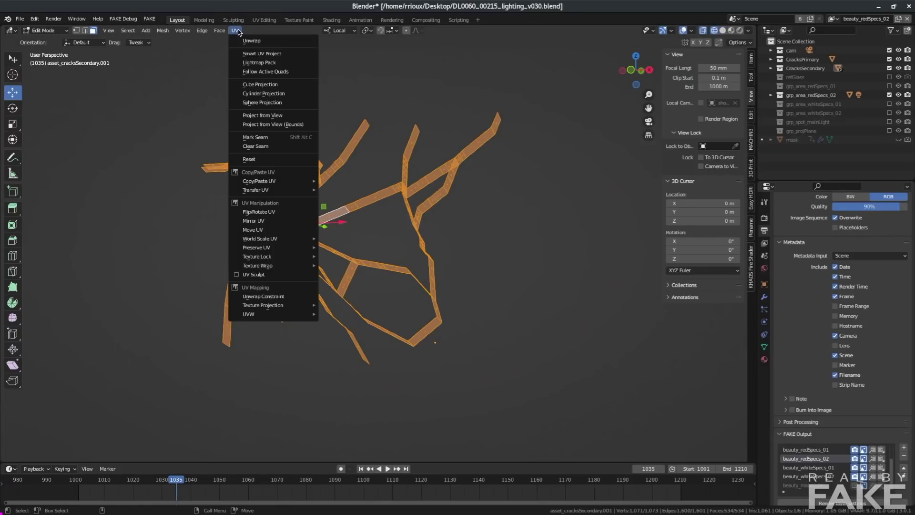
pyautogui.click(246, 54)
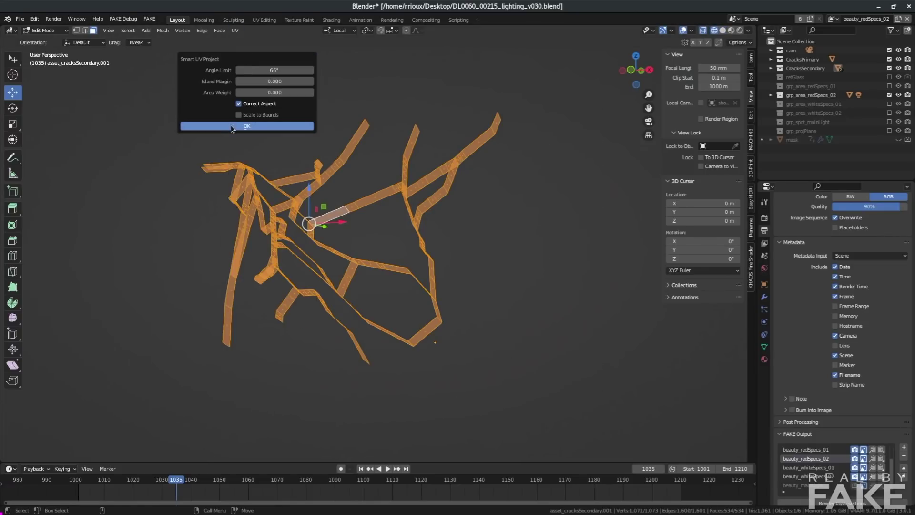
pyautogui.click(247, 126)
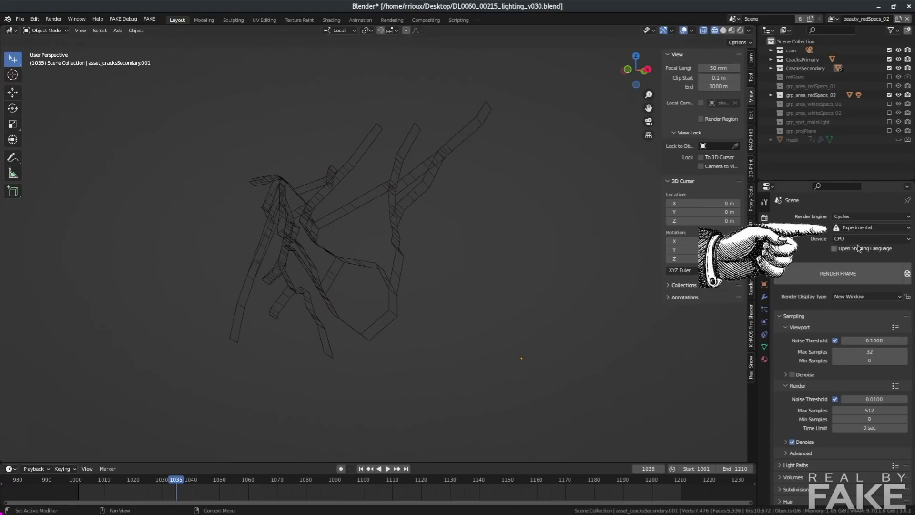
# Set the Cycles render settings to the Experimental feature set with the CPU device
pyautogui.click(856, 238)
pyautogui.click(853, 258)
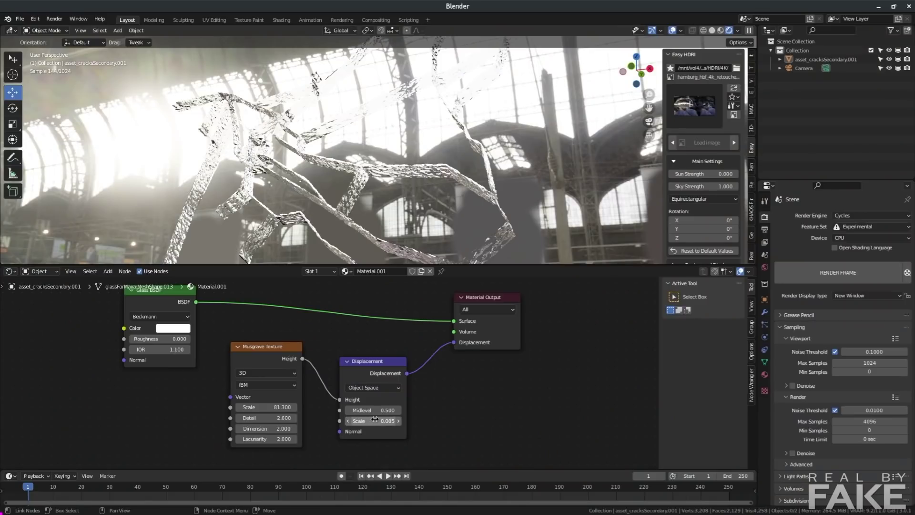
# Set the Displacement node's scale to 0.003 in the glass crack material
pyautogui.click(374, 420)
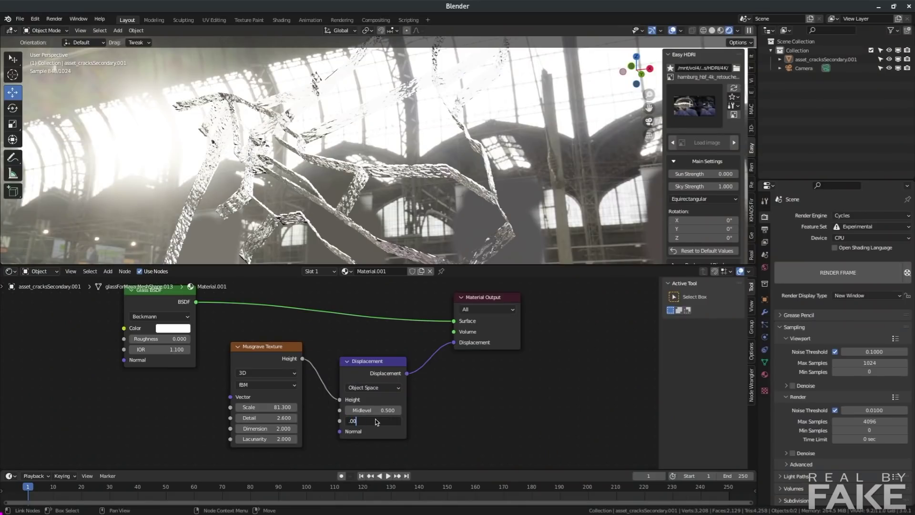
pyautogui.press('Return')
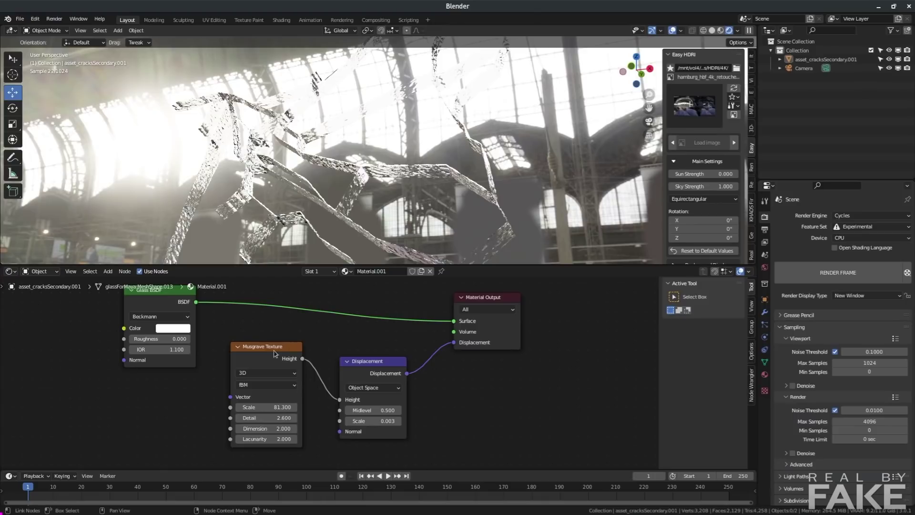
# Set the Musgrave Texture's scale to 43.9 in the glass crack material and check the displaced glass strips
pyautogui.moveTo(250, 403); pyautogui.dragTo(145, 404)
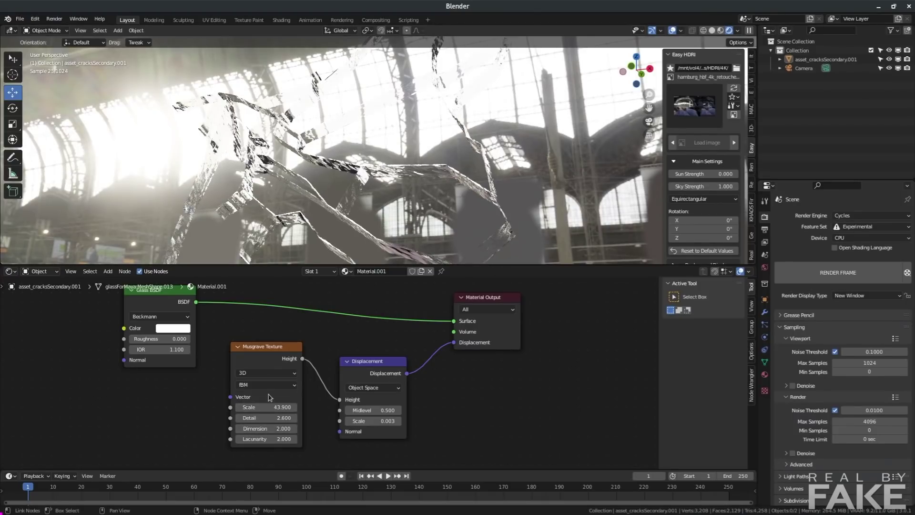
pyautogui.moveTo(352, 153); pyautogui.dragTo(344, 182, button='middle')
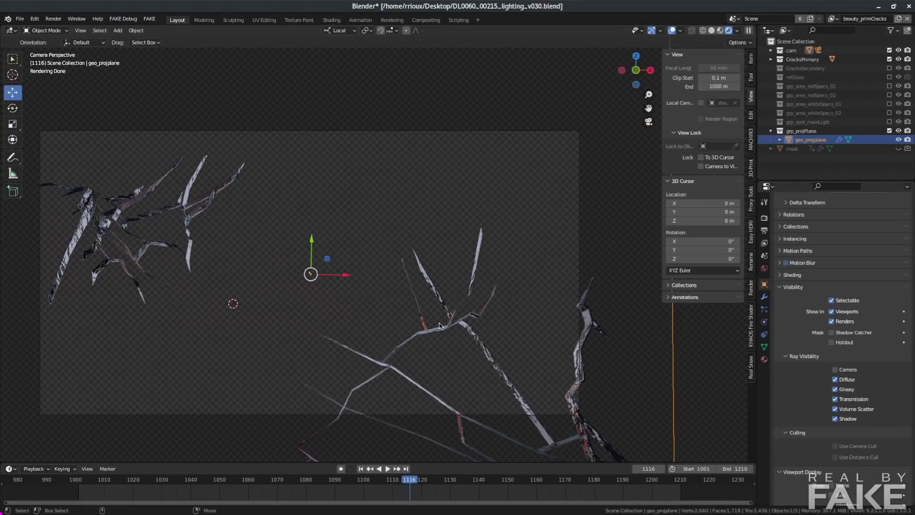
# Examine the geo_projplane geometry in Edit Mode, its placement relative to the camera and cracks, and its camera ray visibility
pyautogui.press('Tab')
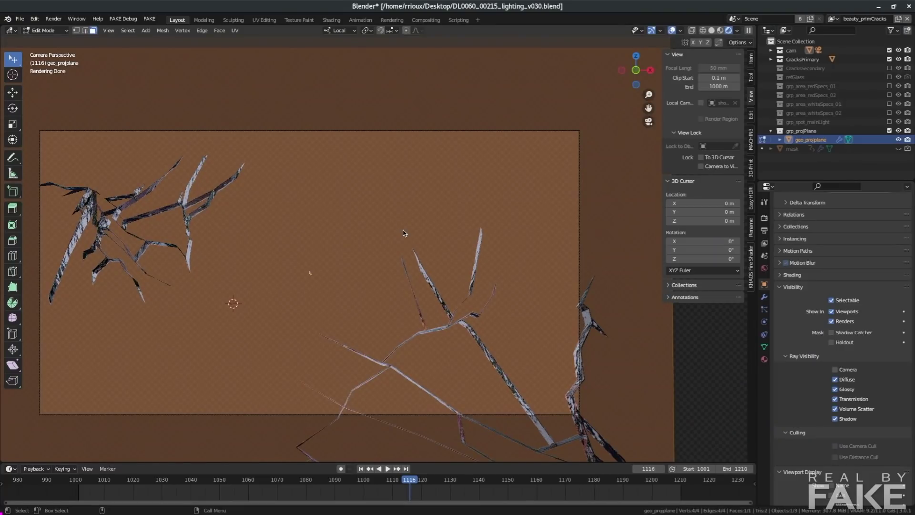
pyautogui.click(404, 185)
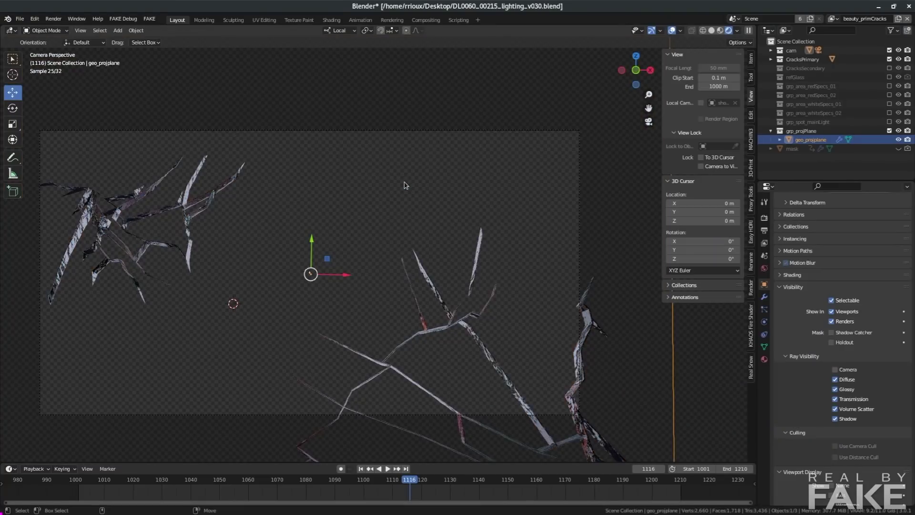
pyautogui.press('w')
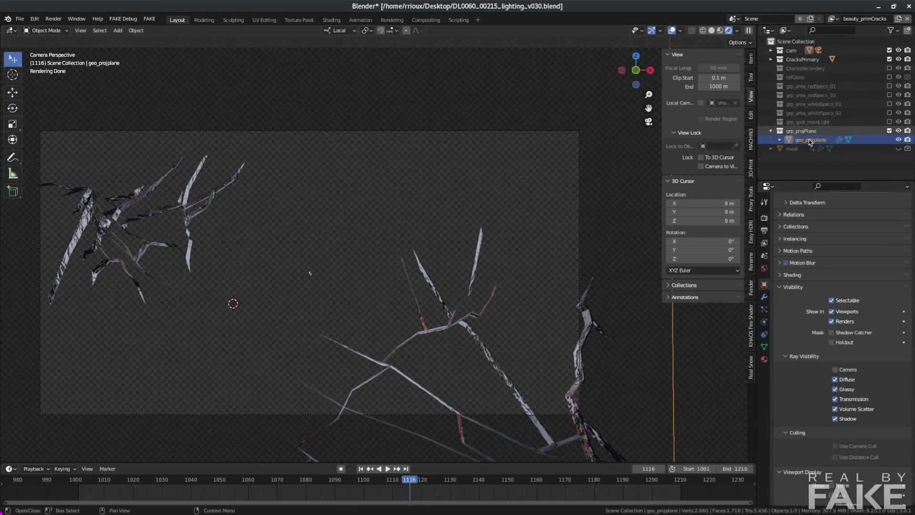
pyautogui.moveTo(604, 200); pyautogui.dragTo(333, 308, button='middle')
pyautogui.click(288, 267)
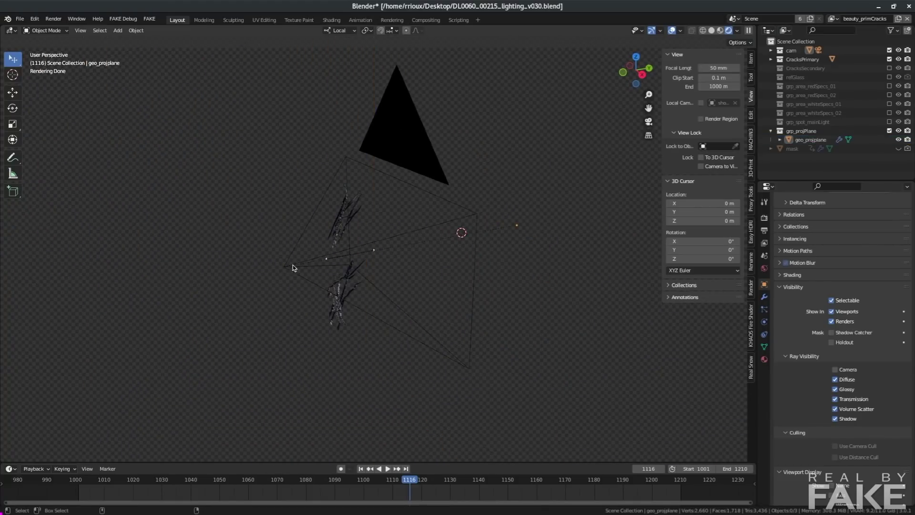
pyautogui.hotkey('ctrl', 'z')
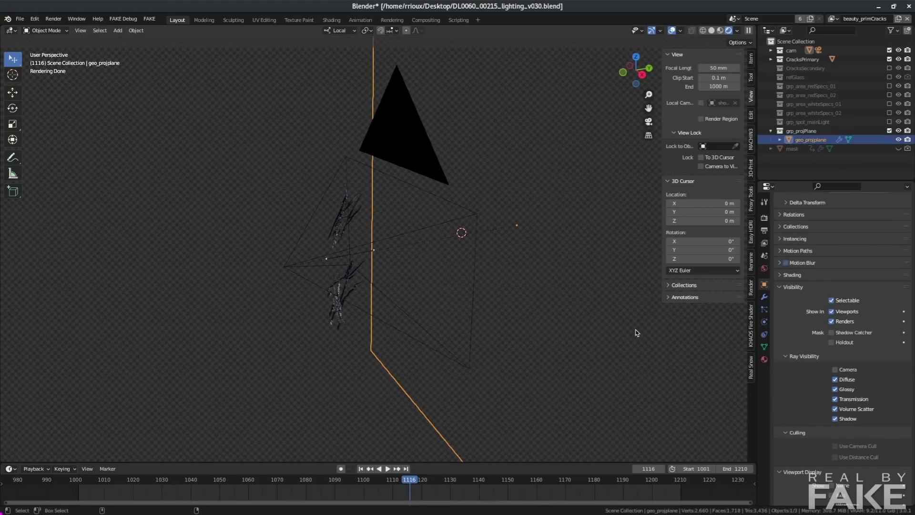
pyautogui.click(834, 370)
pyautogui.moveTo(407, 225); pyautogui.dragTo(478, 209, button='middle')
# Examine how the projection plane's image sequence texture feeds the Material Output in its node tree
pyautogui.moveTo(314, 484); pyautogui.dragTo(299, 484)
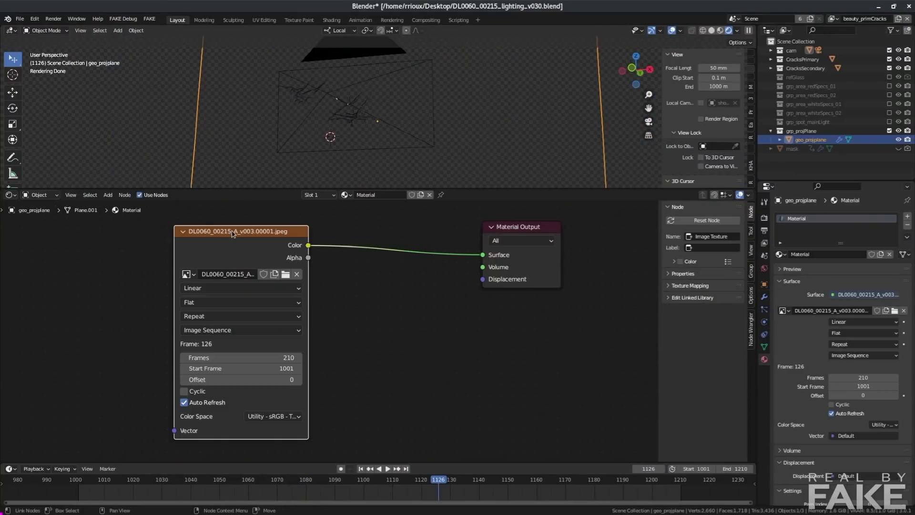
pyautogui.moveTo(212, 232); pyautogui.dragTo(230, 233)
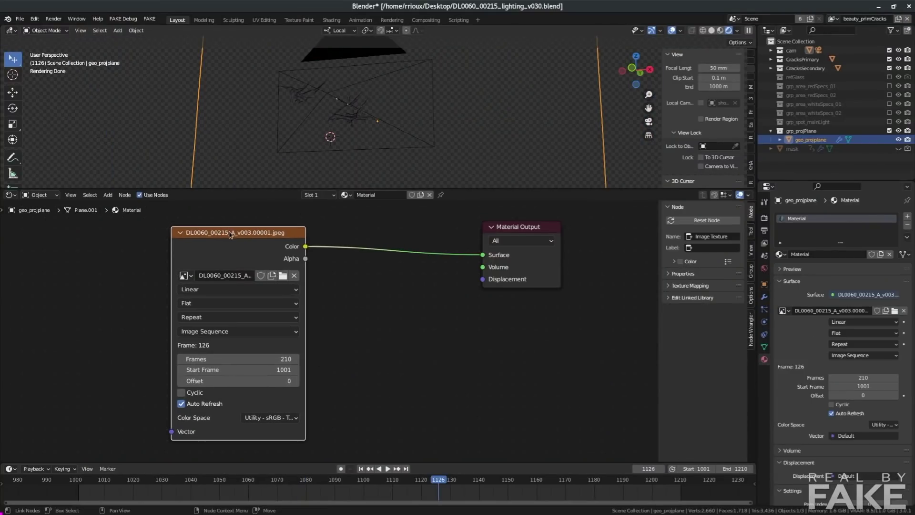
pyautogui.click(524, 227)
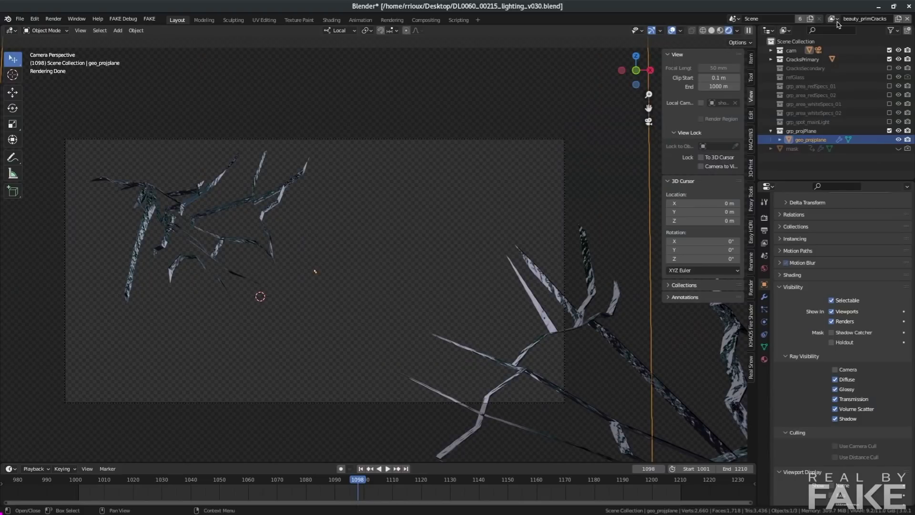
# Review the beauty_secCracks, beauty_redSpecs_01, beauty_whiteSpecs_01 and beauty_mainLight view layers in turn
pyautogui.click(834, 19)
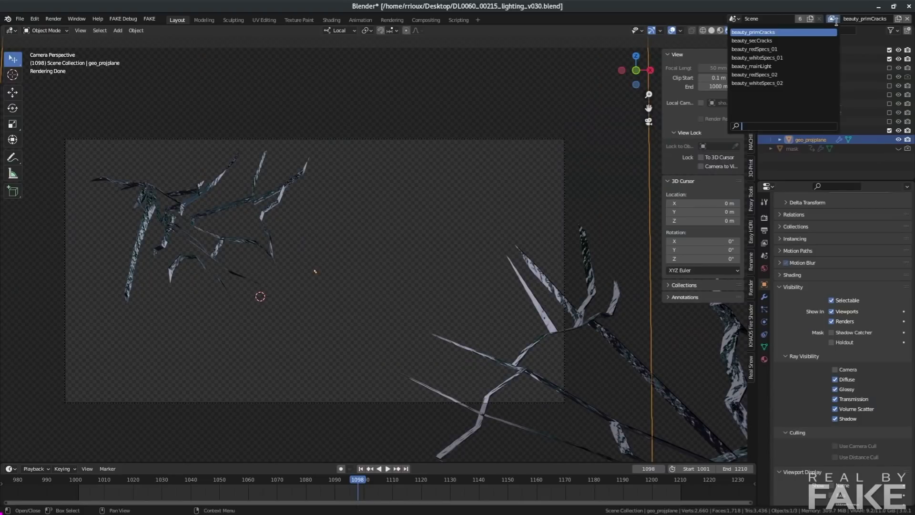
pyautogui.click(770, 41)
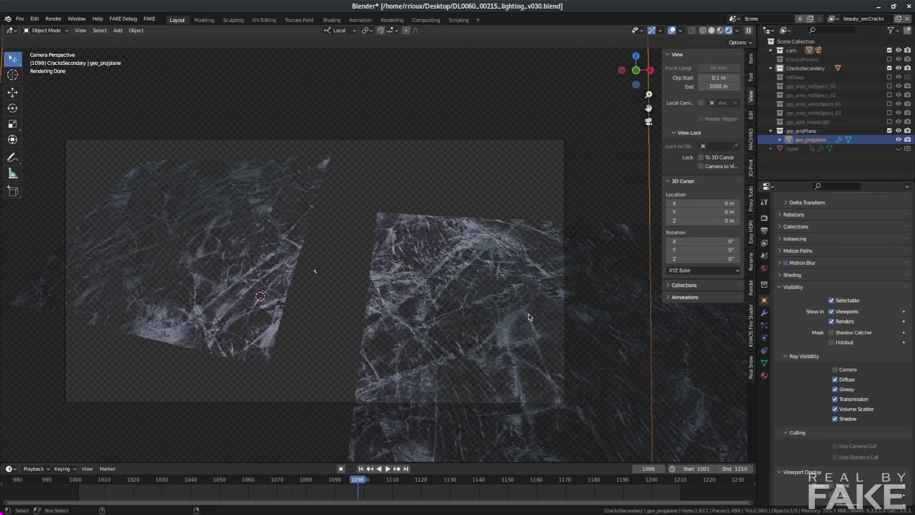
pyautogui.click(833, 18)
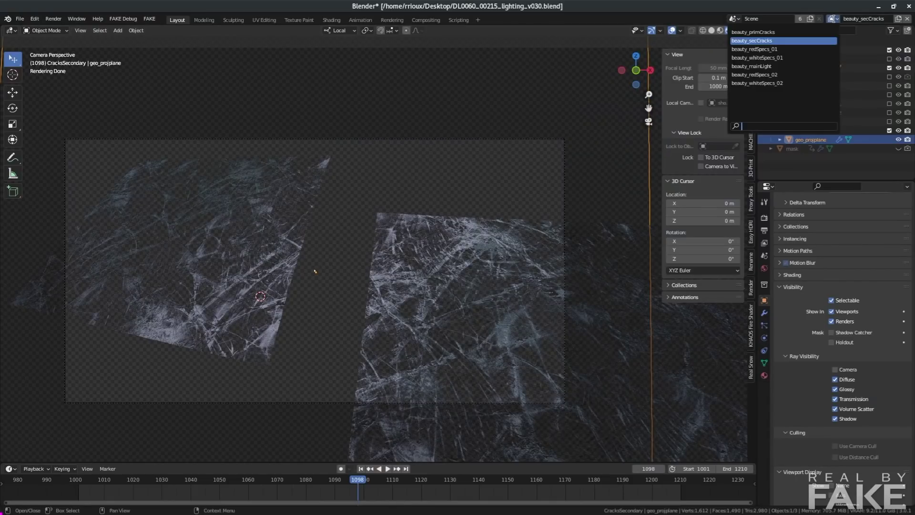
pyautogui.click(770, 49)
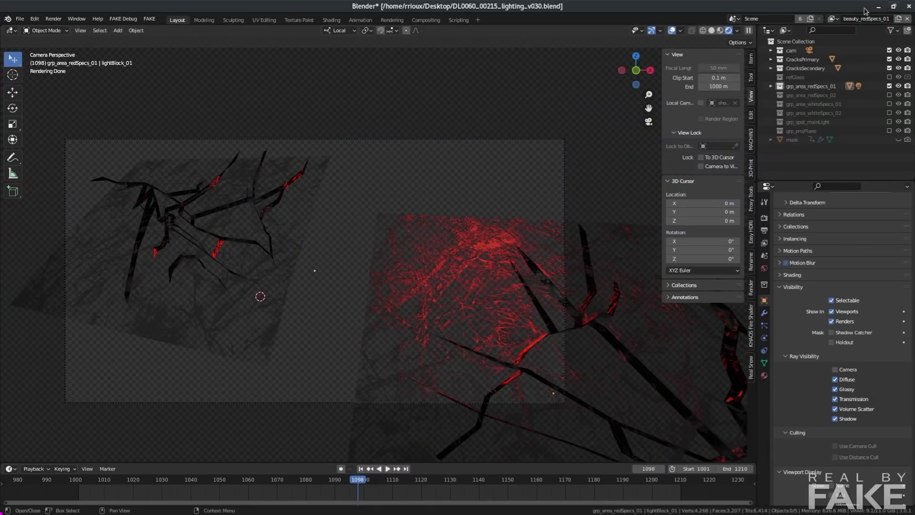
pyautogui.click(837, 20)
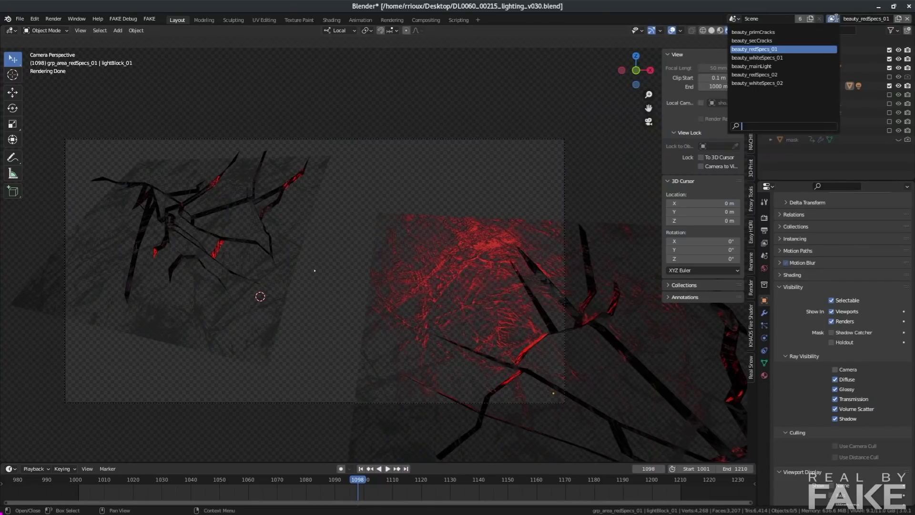
pyautogui.click(794, 56)
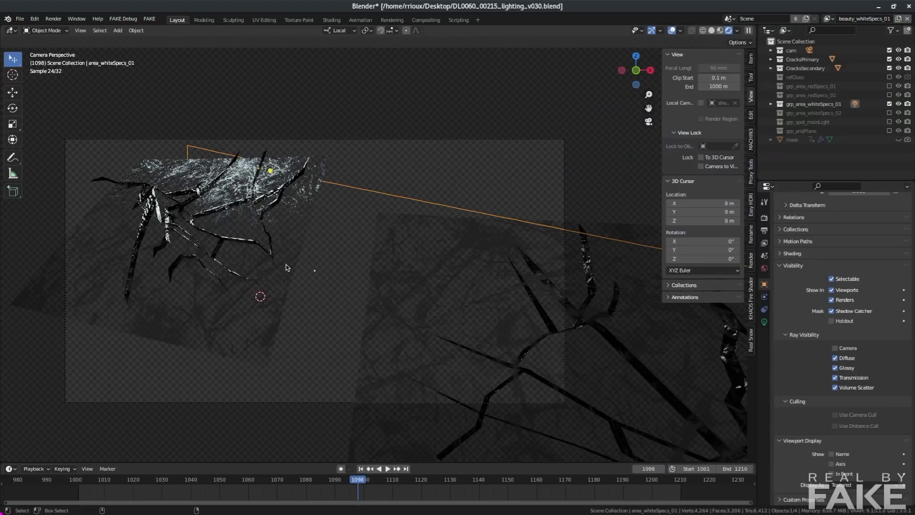
pyautogui.click(829, 19)
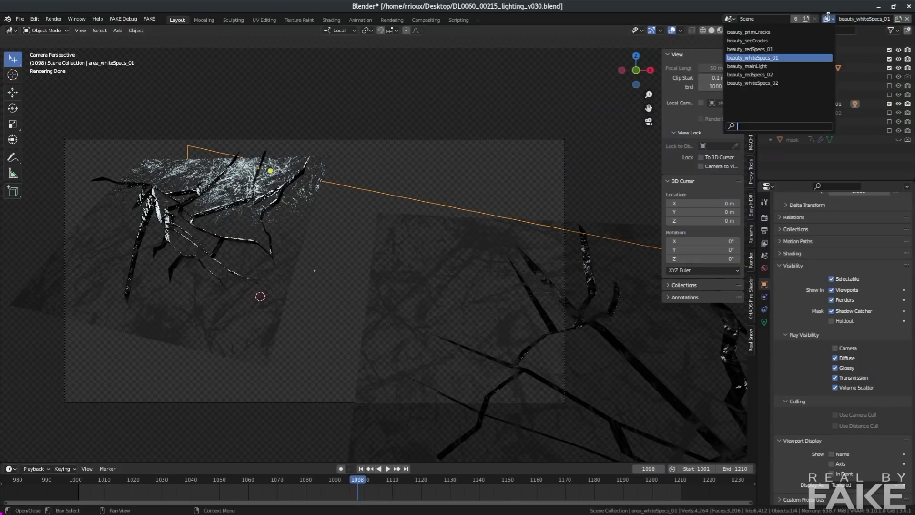
pyautogui.click(771, 67)
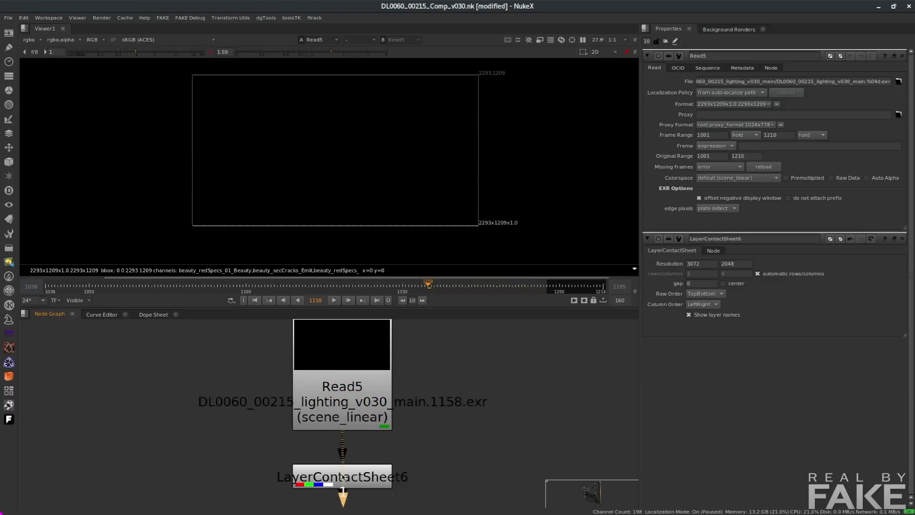
# Switch to NukeX, view the LayerContactSheet6 output and examine the render passes of the primary and secondary cracks
pyautogui.click(323, 477)
pyautogui.moveTo(323, 477); pyautogui.dragTo(332, 477)
pyautogui.press('1')
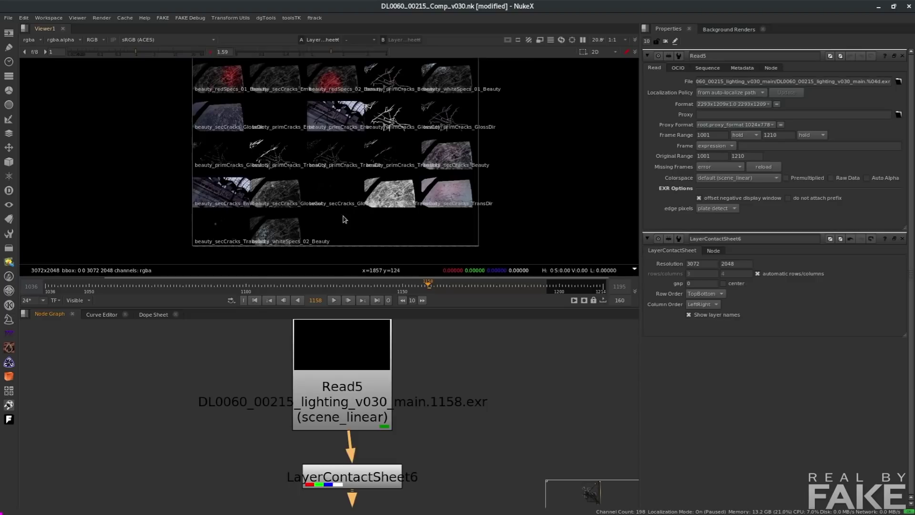
pyautogui.scroll(4, 290, 221)
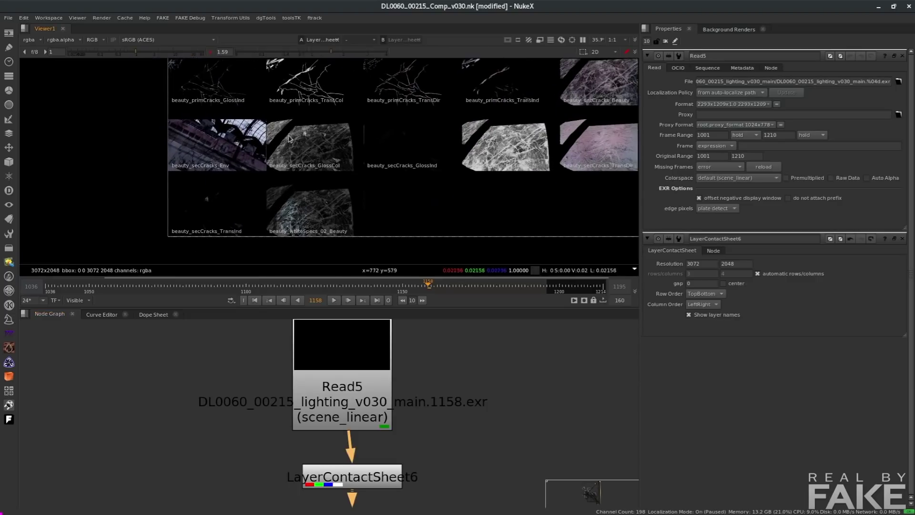
pyautogui.scroll(4, 290, 142)
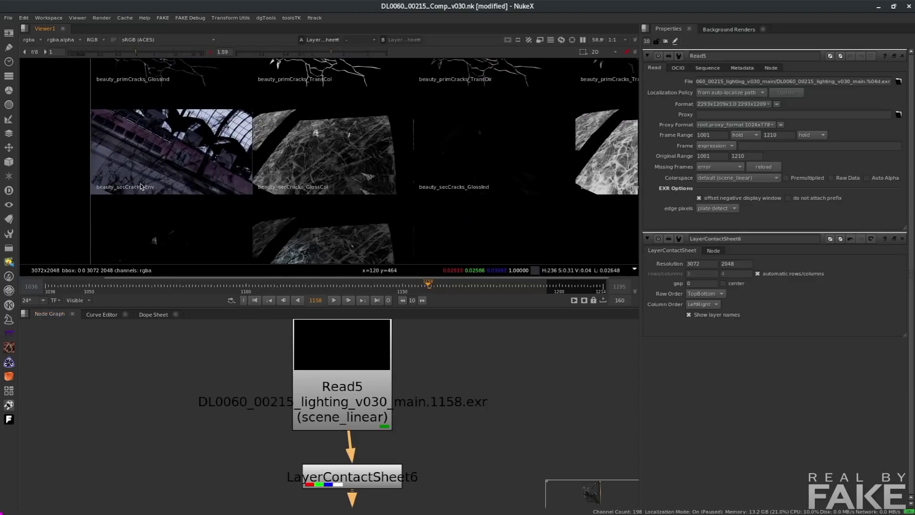
pyautogui.moveTo(485, 178); pyautogui.dragTo(234, 187, button='middle')
pyautogui.moveTo(555, 167); pyautogui.dragTo(511, 201, button='middle')
pyautogui.moveTo(492, 153); pyautogui.dragTo(489, 202, button='middle')
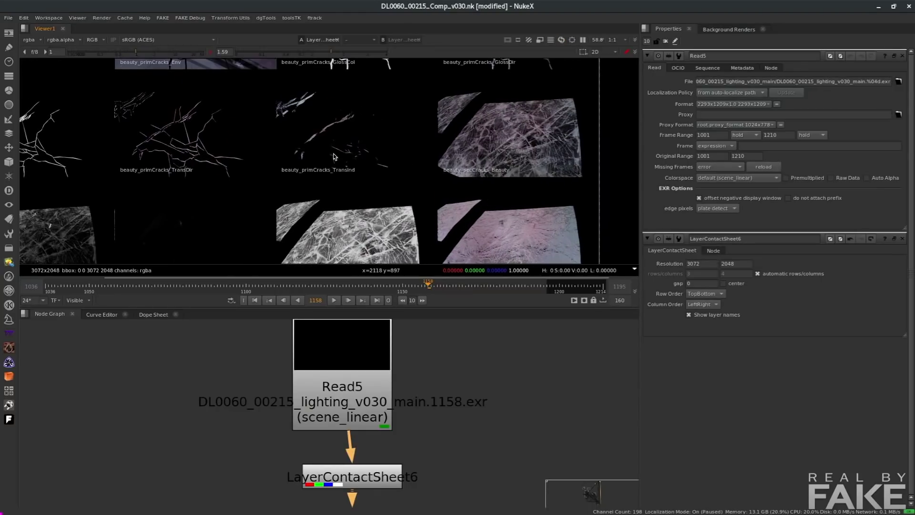
pyautogui.moveTo(249, 139); pyautogui.dragTo(403, 168, button='middle')
pyautogui.moveTo(187, 157); pyautogui.dragTo(174, 191, button='middle')
pyautogui.moveTo(367, 97); pyautogui.dragTo(140, 187, button='middle')
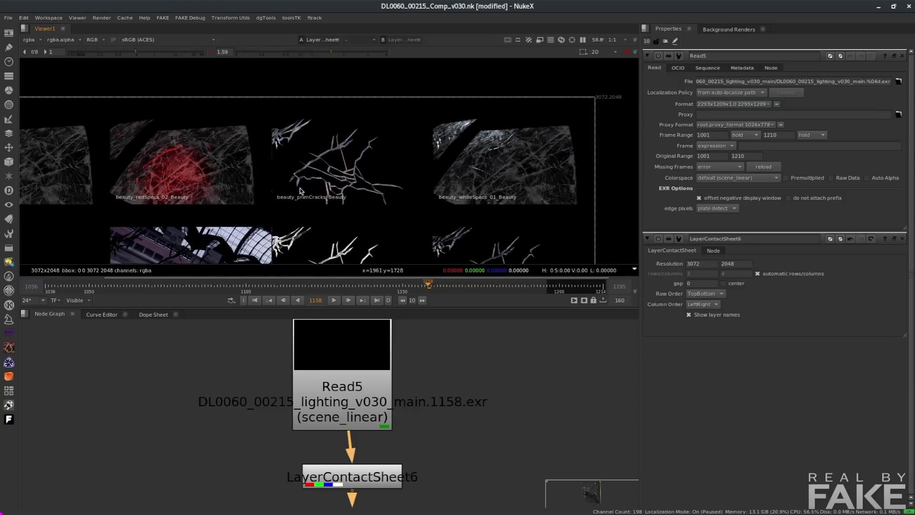
# Display the retimed plate from the TimeClip2 node in the viewer
pyautogui.scroll(-2, 300, 188)
pyautogui.scroll(-3, 253, 384)
pyautogui.scroll(-2, 253, 384)
pyautogui.moveTo(30, 392); pyautogui.dragTo(131, 405, button='middle')
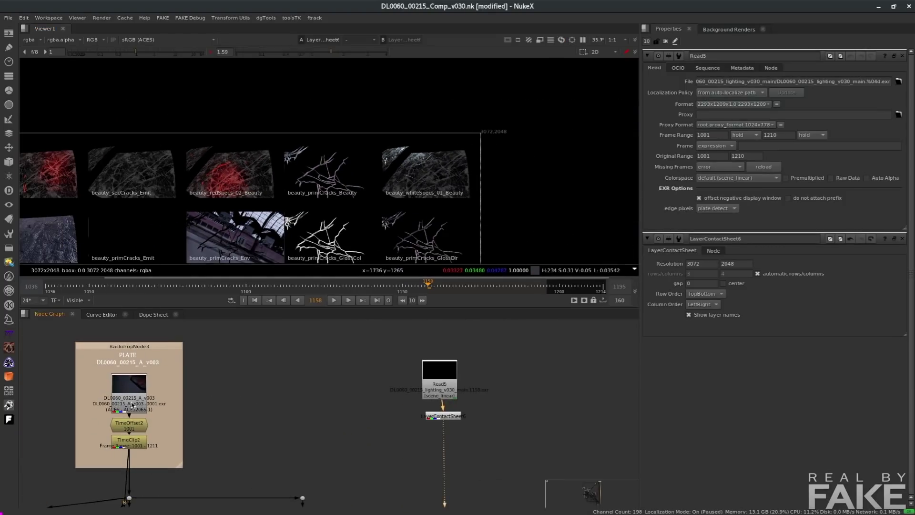
pyautogui.click(126, 447)
pyautogui.press('1')
pyautogui.scroll(-2, 312, 171)
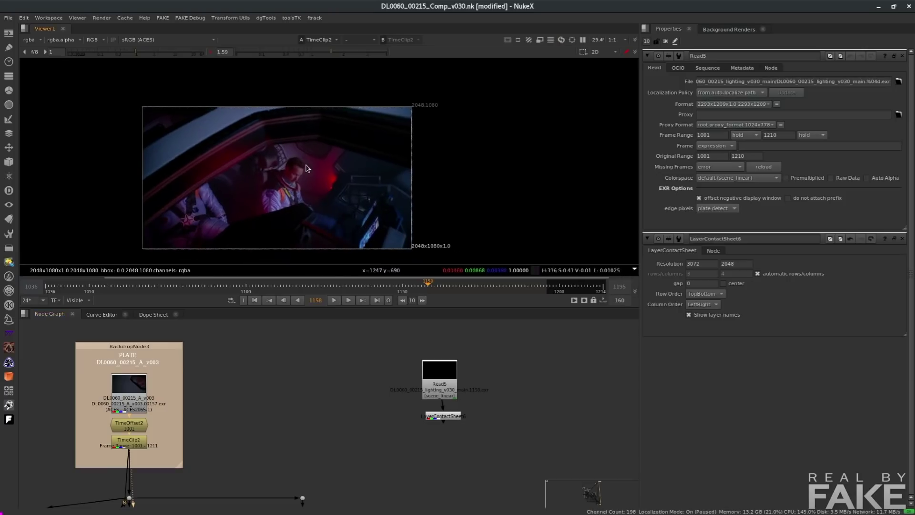
# Add a Merge node and a Shuffle node fed by the lighting render's Read5 node, placing the Shuffle above the Merge
pyautogui.press('m')
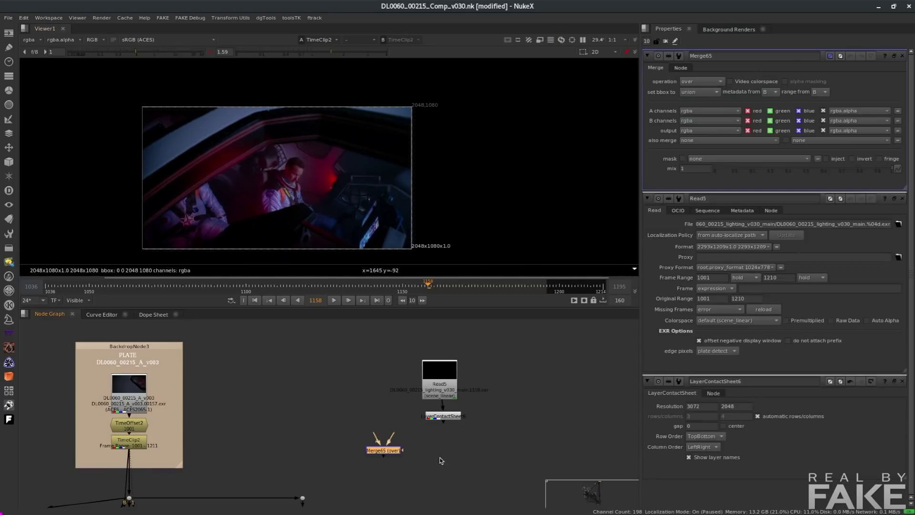
pyautogui.press('Tab')
pyautogui.write('shuffle [Channel')
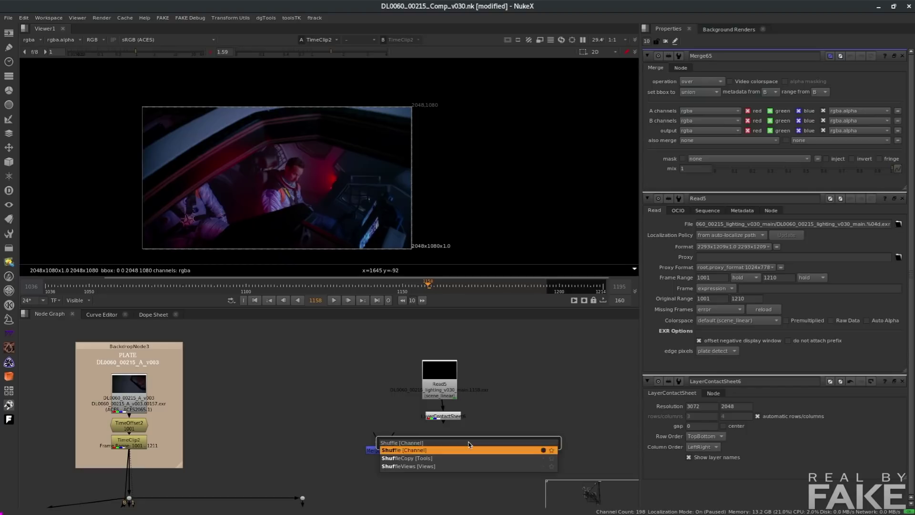
pyautogui.press('Return')
pyautogui.moveTo(447, 428); pyautogui.dragTo(387, 411)
# Set the Shuffle node's input layer to beauty_mainLight_Beauty and preview the passes
pyautogui.click(701, 106)
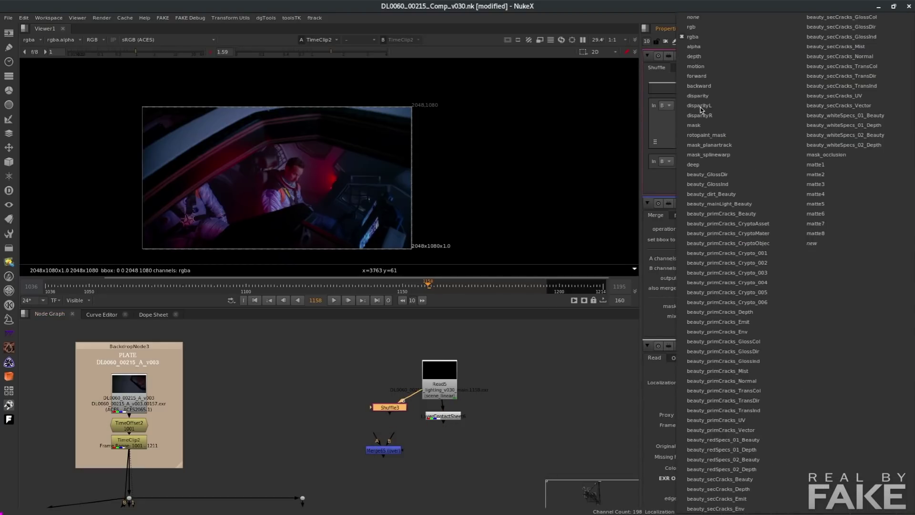
pyautogui.click(715, 204)
pyautogui.press('1')
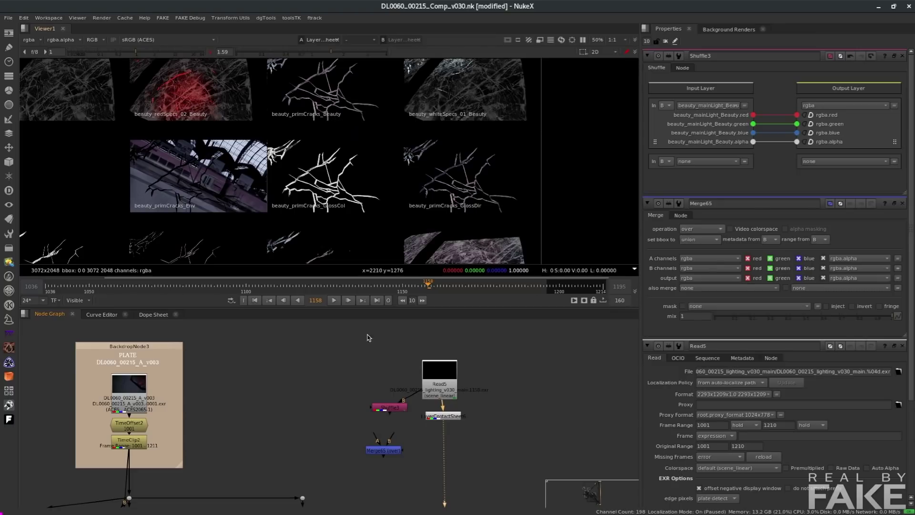
# Set the Shuffle node's input layer to beauty_primCracks_Beauty
pyautogui.click(396, 409)
pyautogui.click(705, 105)
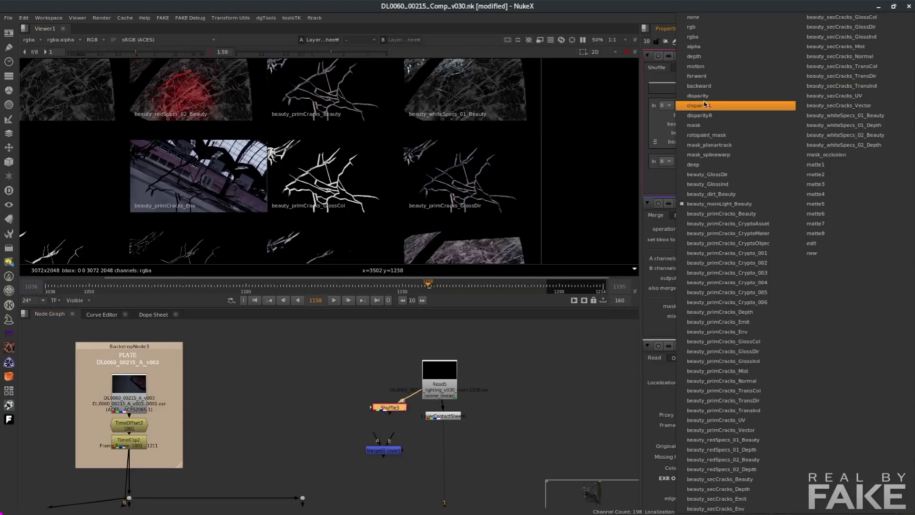
pyautogui.click(716, 216)
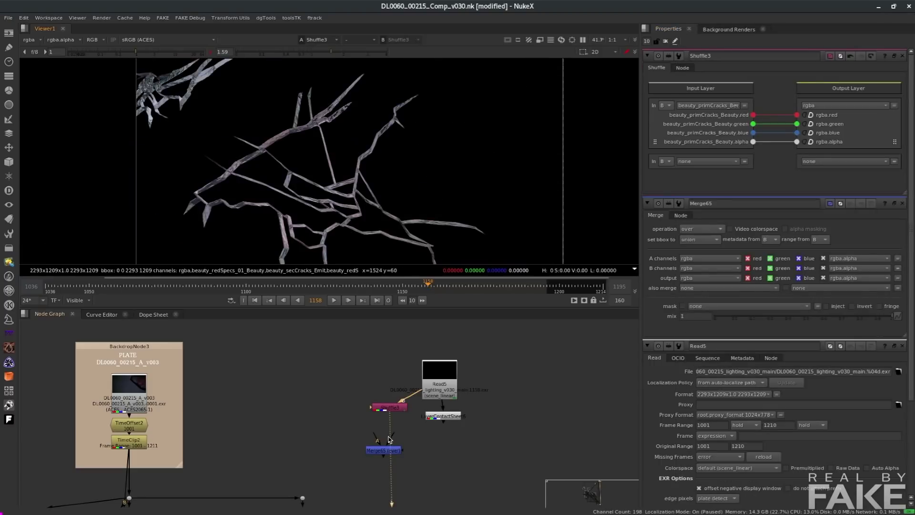
# Connect the Merge node to combine the shuffled cracks with the TimeClip2 plate, view it and align the node beside the plate
pyautogui.moveTo(393, 436); pyautogui.dragTo(129, 442)
pyautogui.click(384, 451)
pyautogui.press('1')
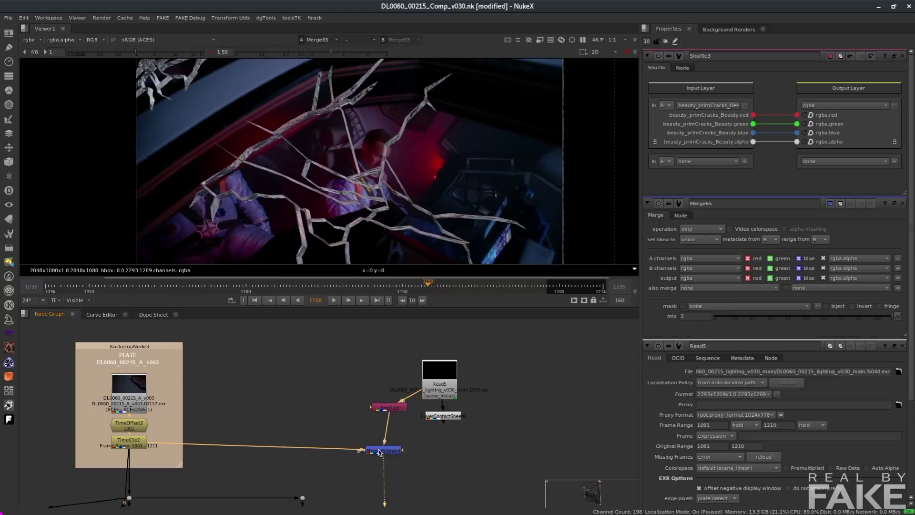
pyautogui.moveTo(382, 453); pyautogui.dragTo(357, 445)
# Set the Merge node's operation to screen for the cracks over the plate
pyautogui.scroll(2, 332, 169)
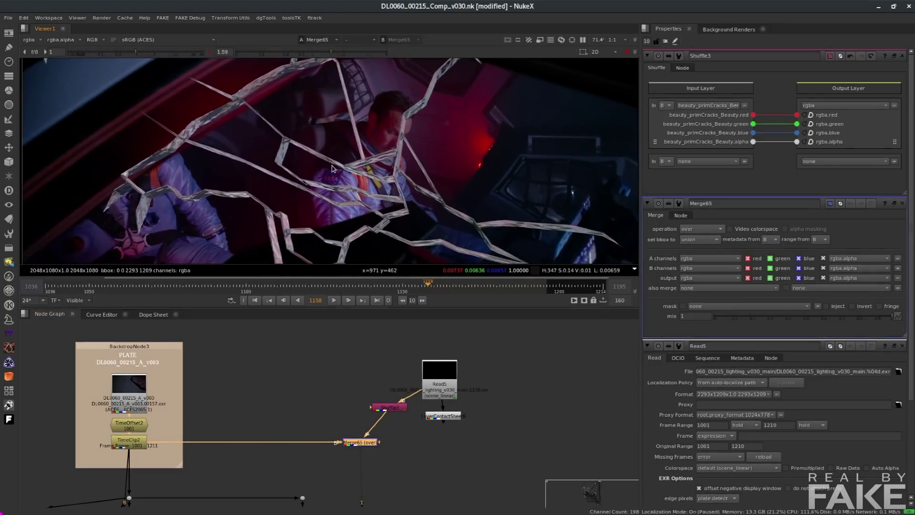
pyautogui.doubleClick(364, 442)
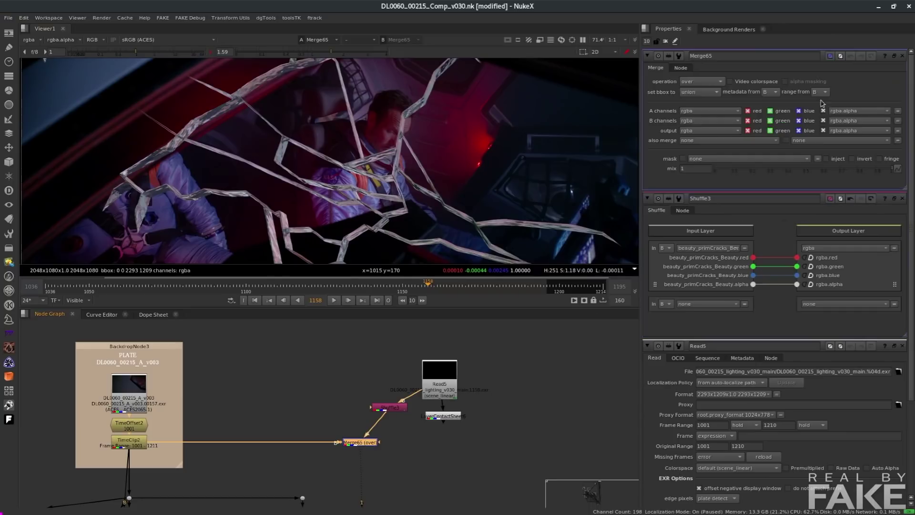
pyautogui.click(707, 85)
pyautogui.click(702, 269)
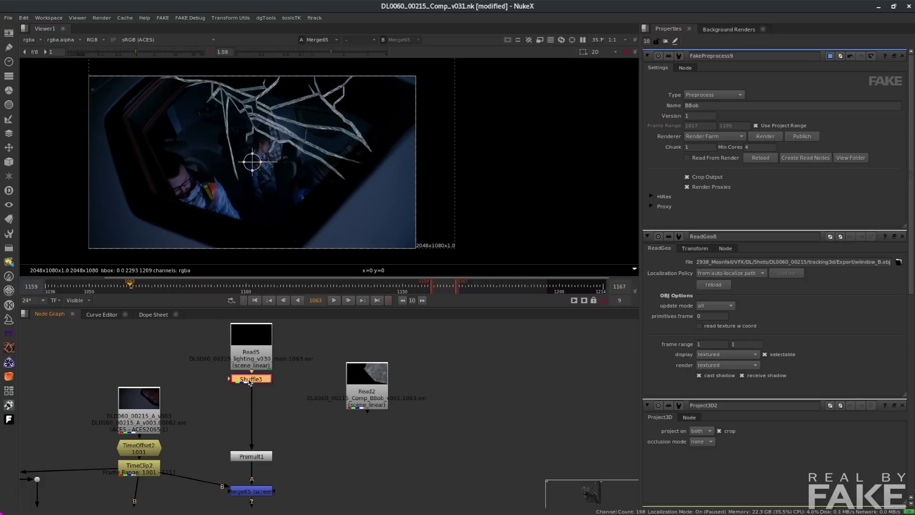
# Add a RotoPaint node below the Shuffle node and draw a closed Bezier around the crack tips at the plate's upper right
pyautogui.press('p')
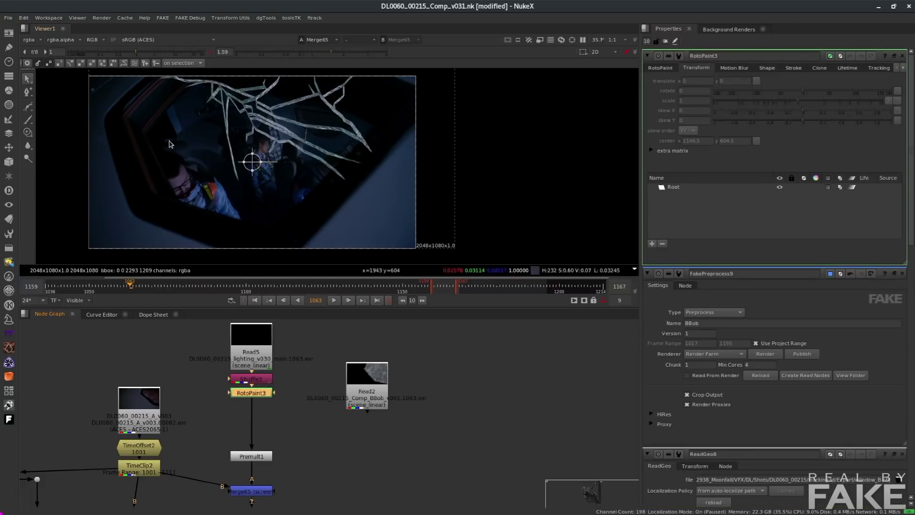
pyautogui.click(28, 105)
pyautogui.click(387, 118)
pyautogui.click(334, 114)
pyautogui.click(322, 132)
pyautogui.click(349, 149)
pyautogui.click(376, 172)
pyautogui.click(396, 145)
pyautogui.click(387, 119)
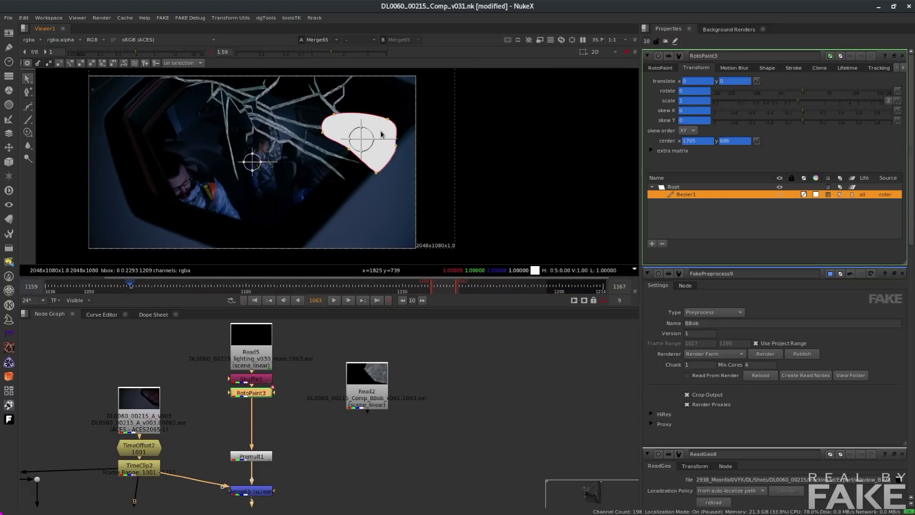
# Set the RotoPaint output to alpha and the Bezier's color to 0 so the shape cuts the cracks before the Premult node
pyautogui.click(661, 69)
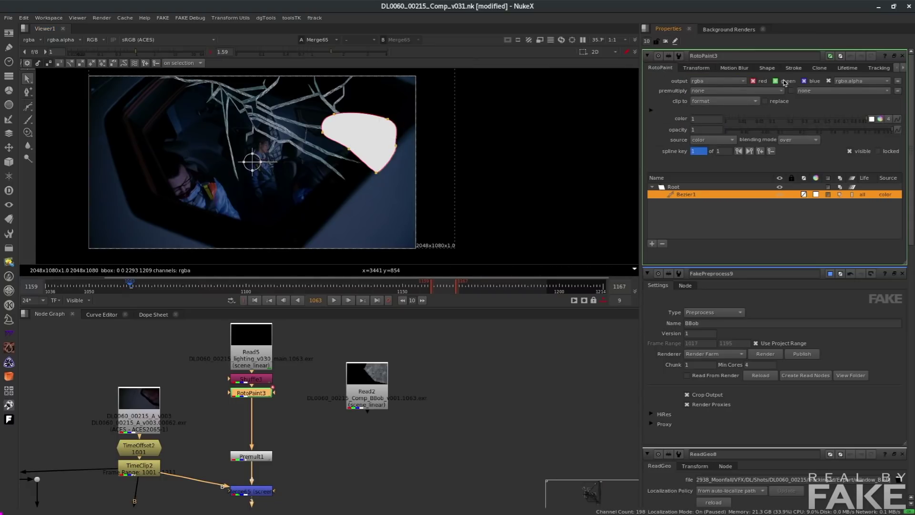
pyautogui.click(709, 79)
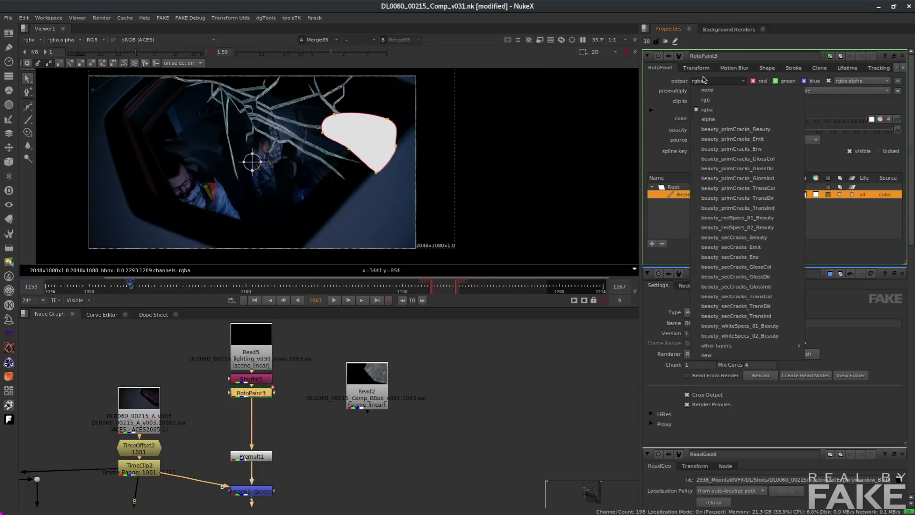
pyautogui.click(713, 118)
pyautogui.moveTo(859, 119); pyautogui.dragTo(615, 120)
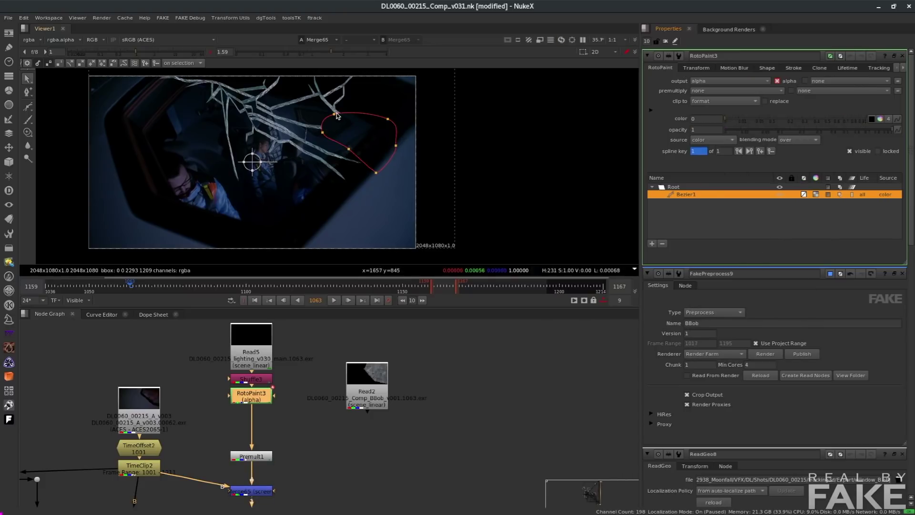
pyautogui.click(248, 457)
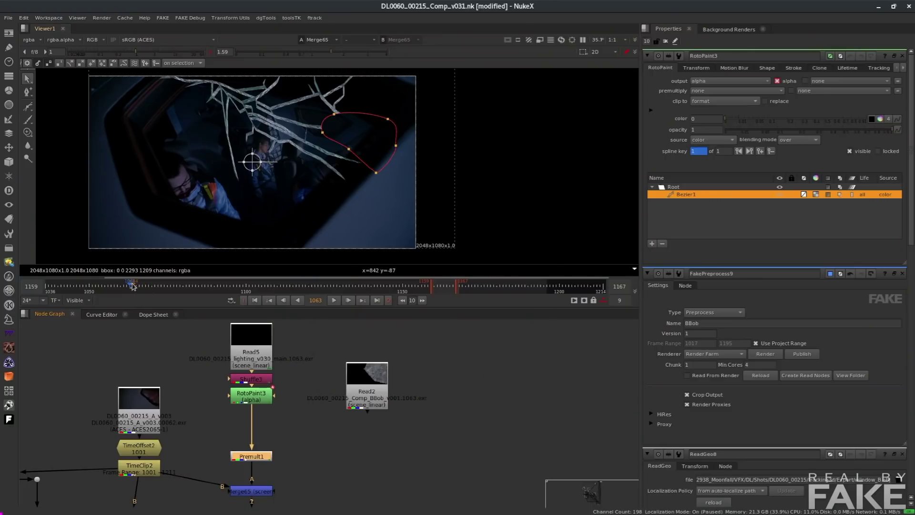
# Try to reposition the whole mask shape over the cracks by hand at frame 1075
pyautogui.moveTo(133, 286); pyautogui.dragTo(170, 286)
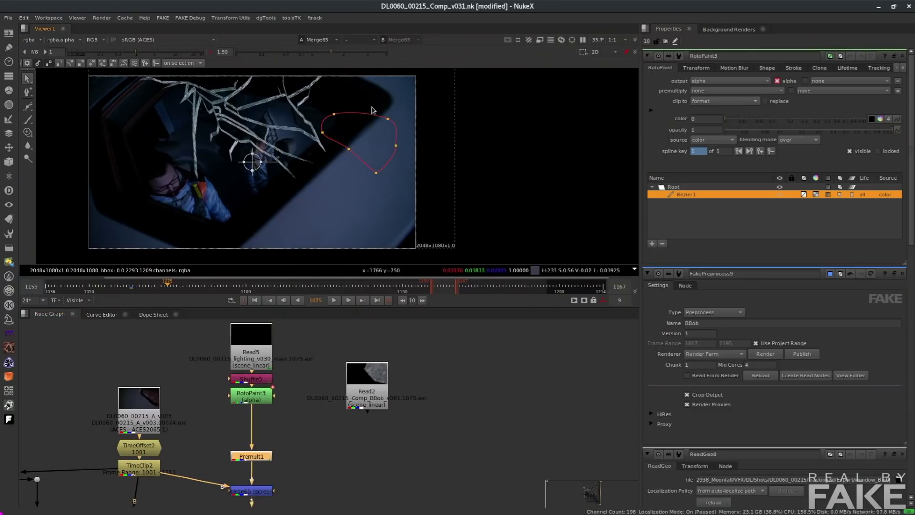
pyautogui.moveTo(450, 211); pyautogui.dragTo(314, 105)
pyautogui.moveTo(365, 138); pyautogui.dragTo(328, 137)
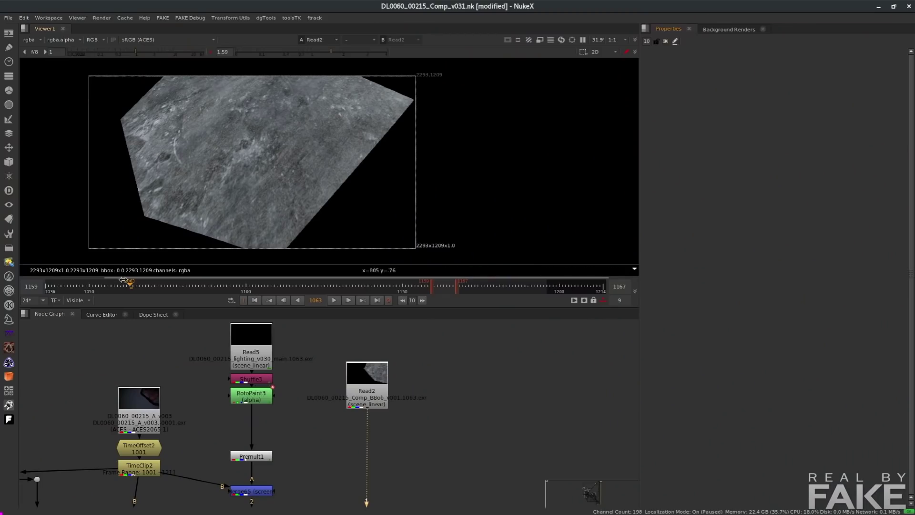
# Add a Tracker node to Read2 and place a single track on the upper right of the rock texture at frame 1062
pyautogui.moveTo(129, 286)
pyautogui.mouseDown()
pyautogui.moveTo(271, 290)
pyautogui.moveTo(127, 290)
pyautogui.mouseUp()
pyautogui.click(384, 390)
pyautogui.press('Tab')
pyautogui.write('trac')
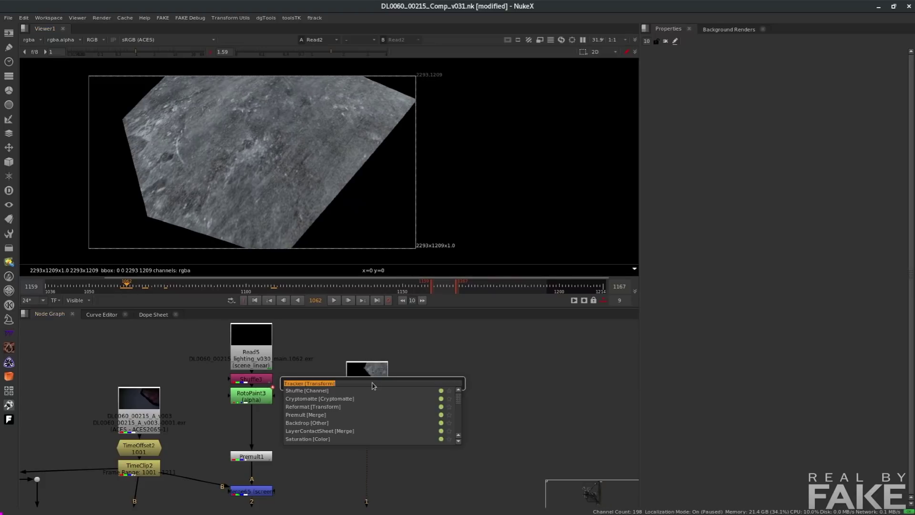
pyautogui.press('Return')
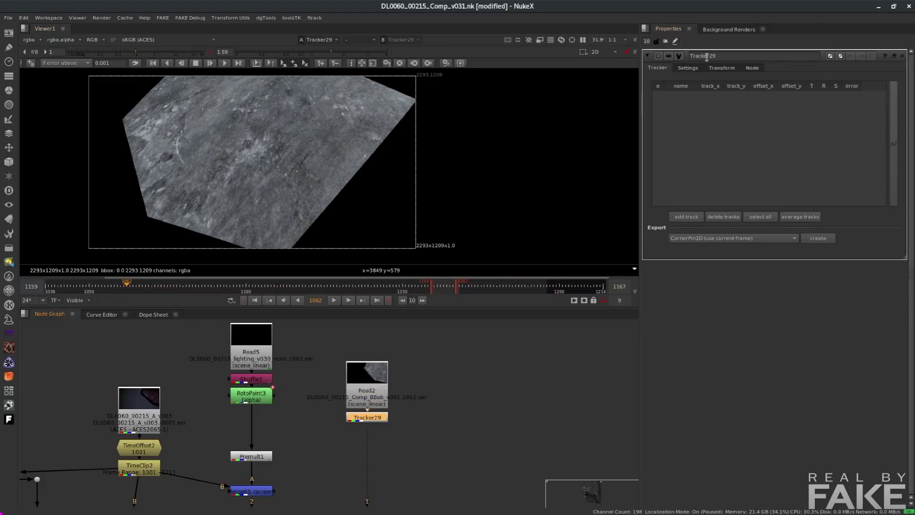
pyautogui.click(685, 217)
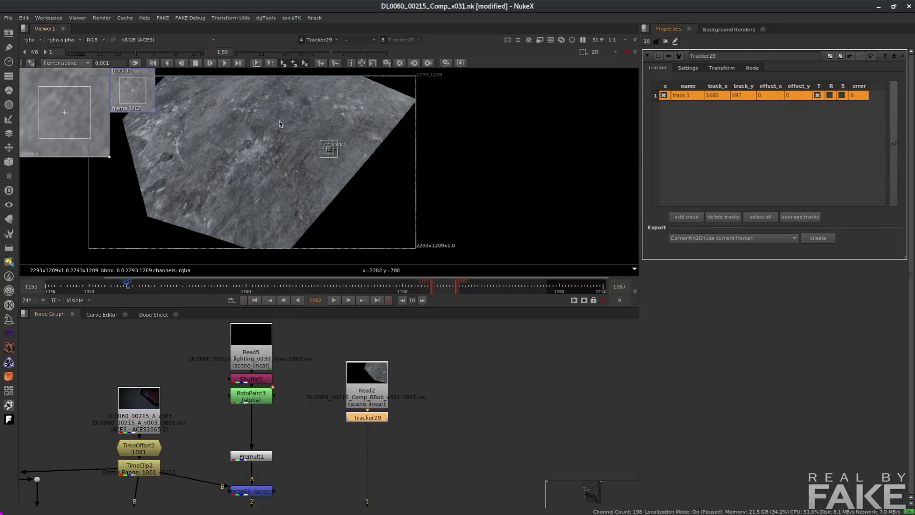
pyautogui.moveTo(325, 145); pyautogui.dragTo(292, 117)
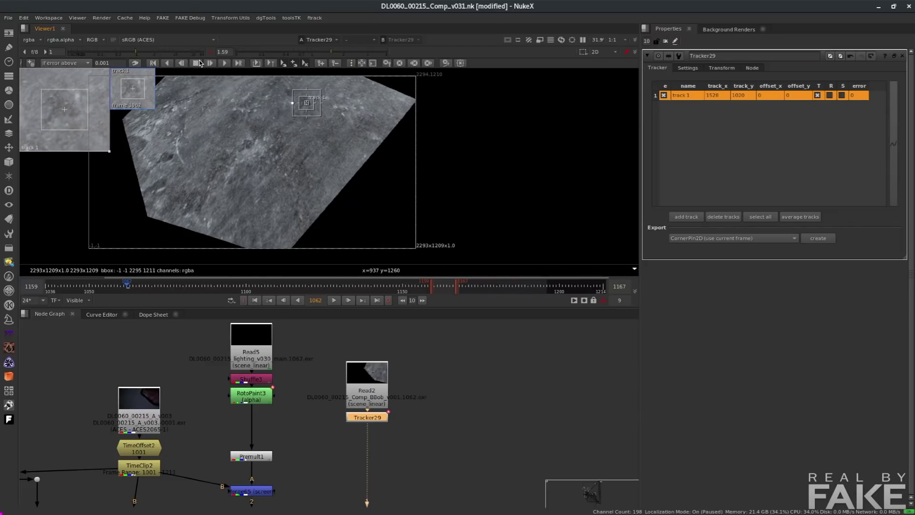
# Track the point forwards and backwards through the shot, and scrub to frame 1098 to check its path
pyautogui.click(224, 64)
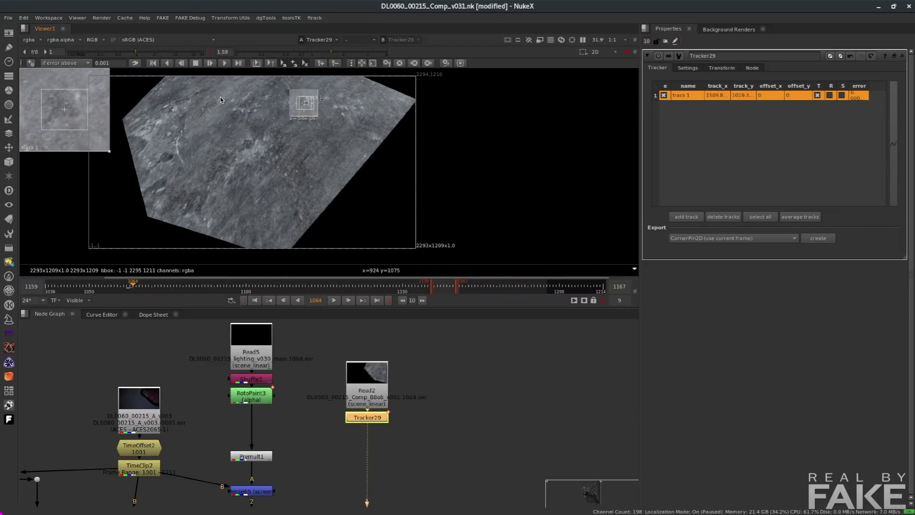
pyautogui.click(132, 89)
pyautogui.click(167, 63)
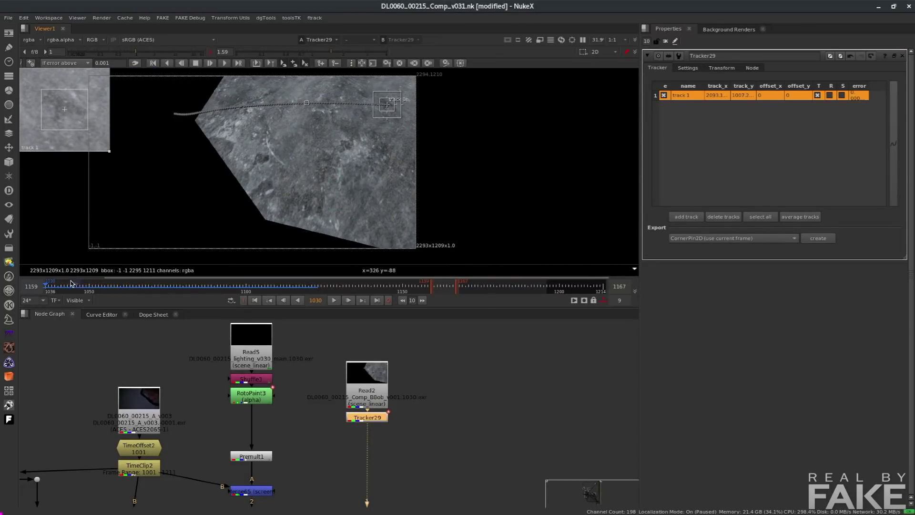
pyautogui.moveTo(63, 286); pyautogui.dragTo(240, 285)
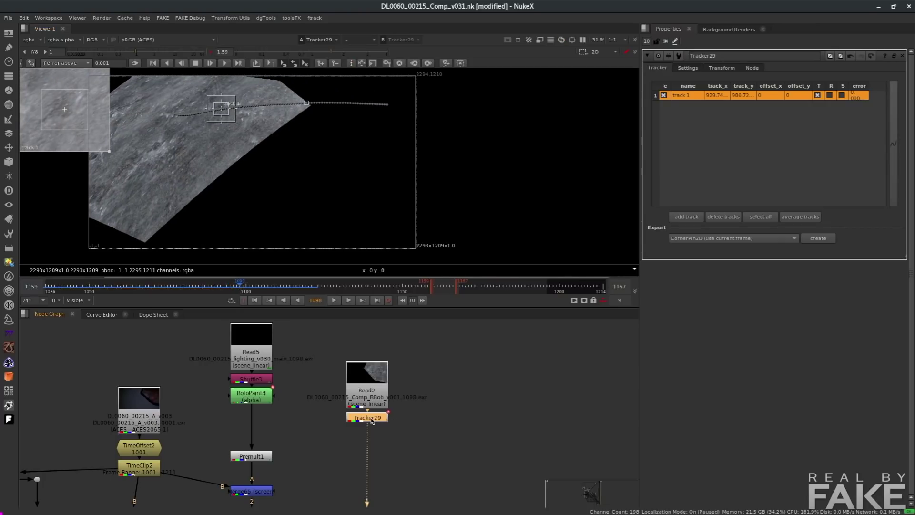
# Export the track as a Transform (match-move) node and place it beside the Tracker with its properties open
pyautogui.click(683, 242)
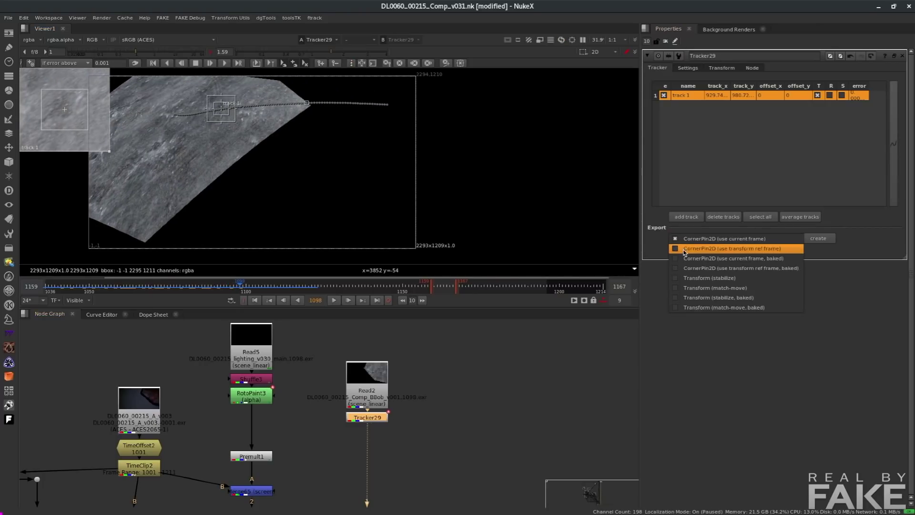
pyautogui.click(706, 288)
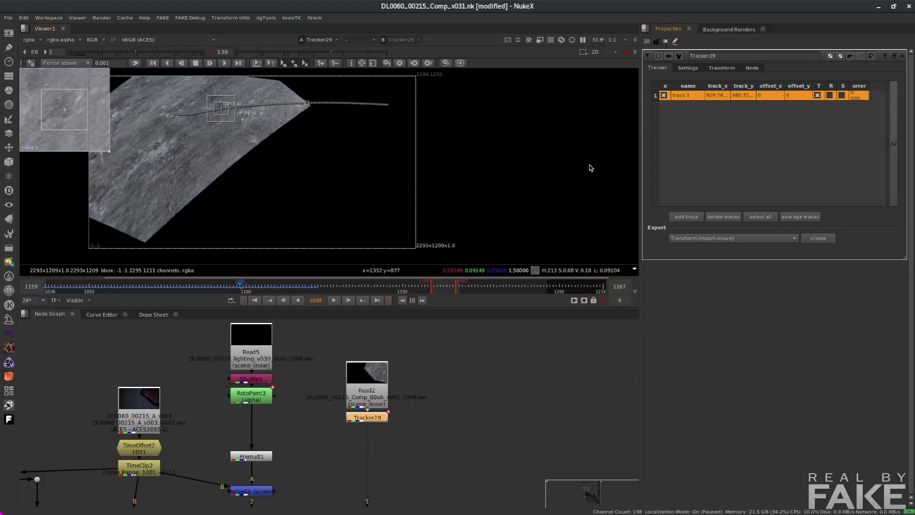
pyautogui.click(820, 238)
pyautogui.moveTo(427, 440)
pyautogui.mouseDown()
pyautogui.moveTo(440, 437)
pyautogui.moveTo(423, 436)
pyautogui.mouseUp()
pyautogui.doubleClick(424, 436)
pyautogui.press('Return')
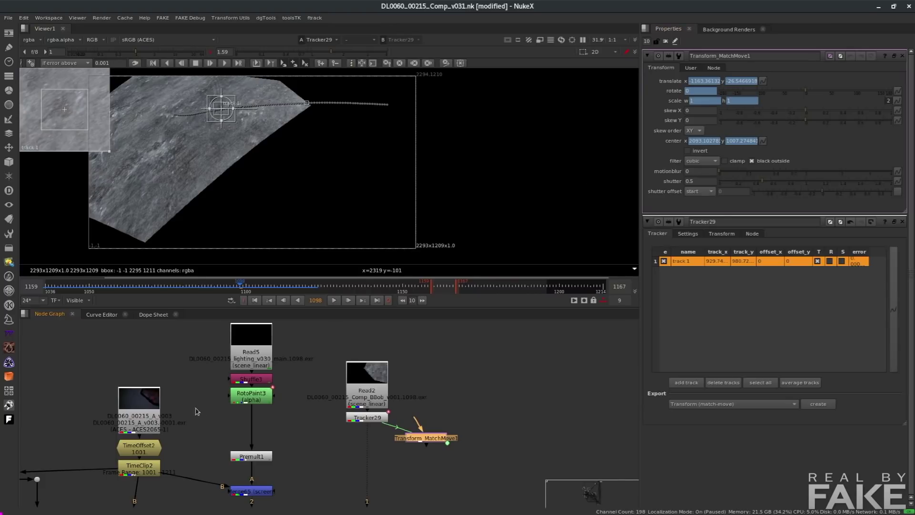
# Link Bezier1's translate in the RotoPaint node to the translate animation of the match-move Transform node
pyautogui.moveTo(257, 394); pyautogui.dragTo(257, 412)
pyautogui.doubleClick(257, 412)
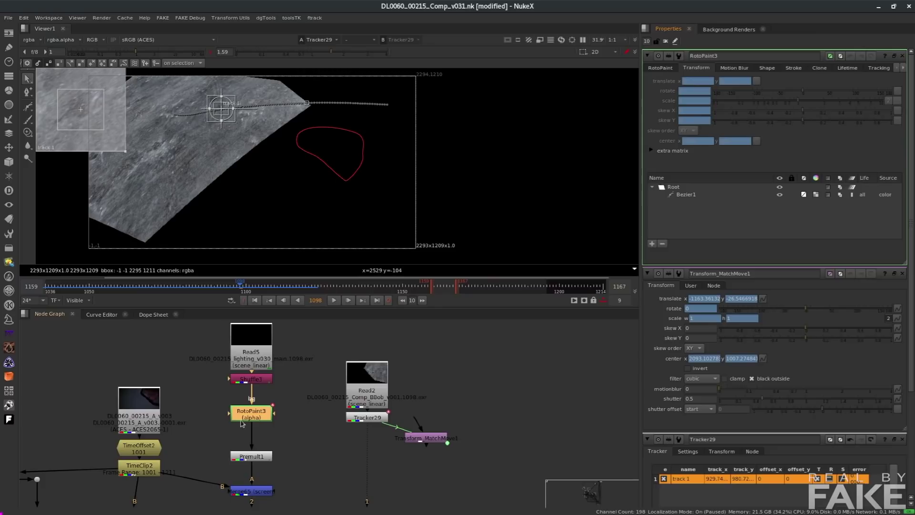
pyautogui.click(660, 67)
pyautogui.click(691, 195)
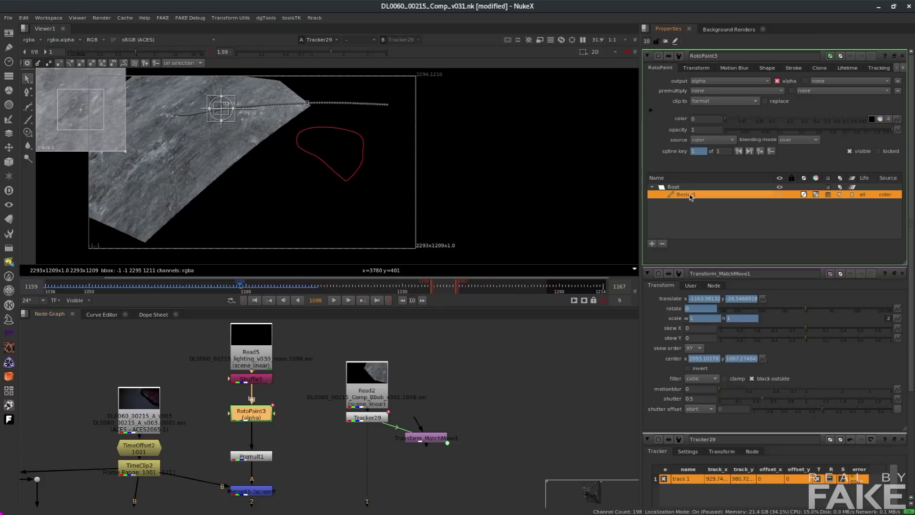
pyautogui.click(697, 68)
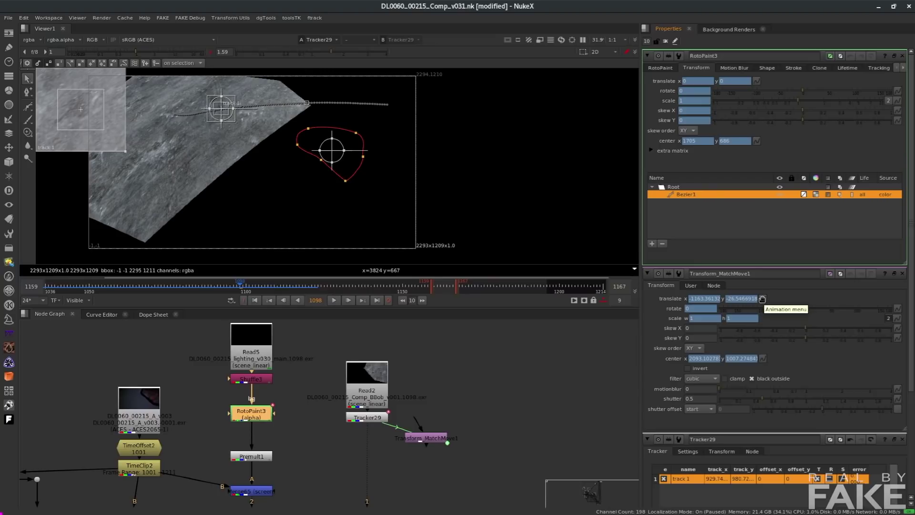
pyautogui.keyDown('ctrl'); pyautogui.moveTo(758, 83); pyautogui.dragTo(758, 82); pyautogui.keyUp('ctrl')
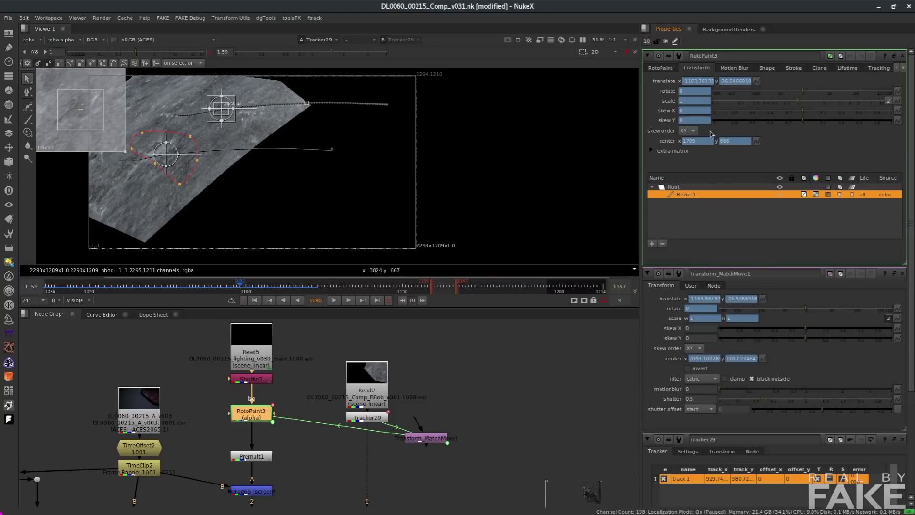
# Reshape the tracked Bezier at frame 1063 by moving its points to the empty glass beyond the crack tips
pyautogui.moveTo(235, 285); pyautogui.dragTo(131, 285)
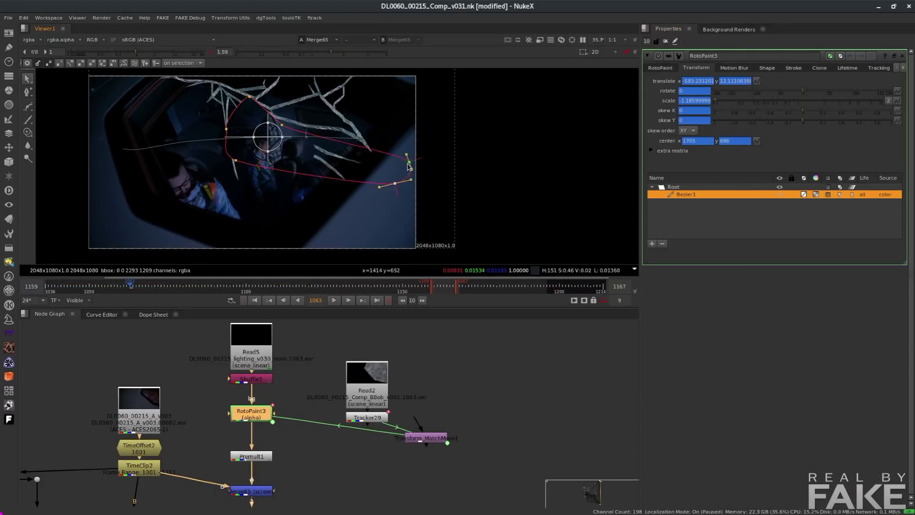
pyautogui.moveTo(407, 164); pyautogui.dragTo(401, 168)
pyautogui.moveTo(249, 97); pyautogui.dragTo(354, 108)
pyautogui.moveTo(281, 125); pyautogui.dragTo(393, 126)
pyautogui.moveTo(226, 129); pyautogui.dragTo(319, 132)
pyautogui.moveTo(236, 160); pyautogui.dragTo(347, 177)
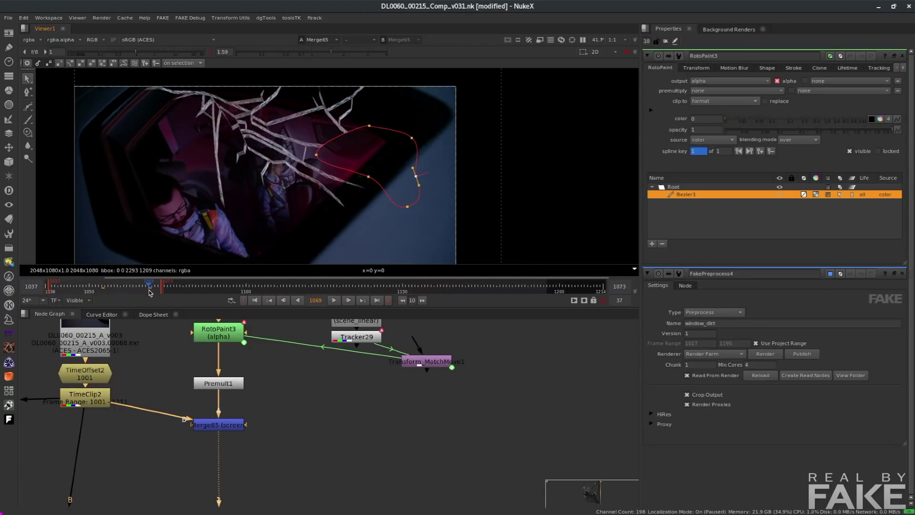
# Add a spline key to the Bezier at frame 1063, and shift and reshape its points over the upper-right crack tips at frame 1062
pyautogui.moveTo(146, 288); pyautogui.dragTo(131, 288)
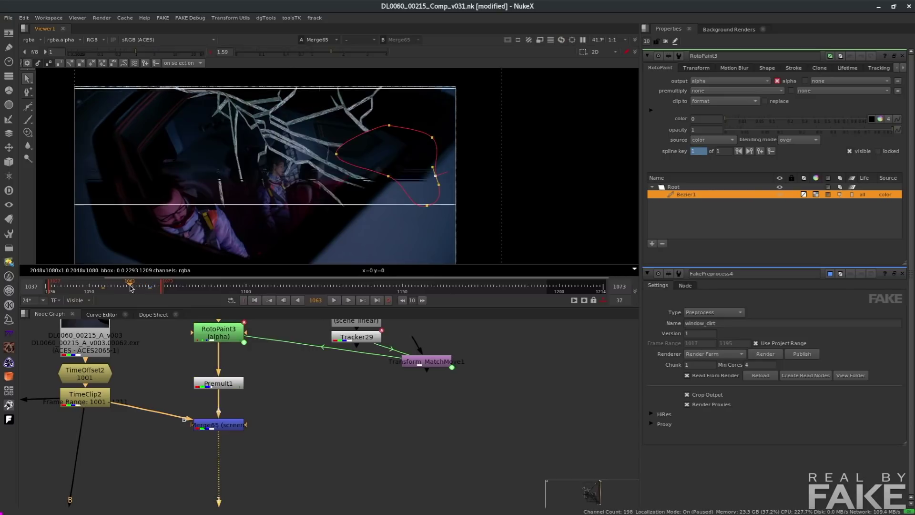
pyautogui.click(760, 151)
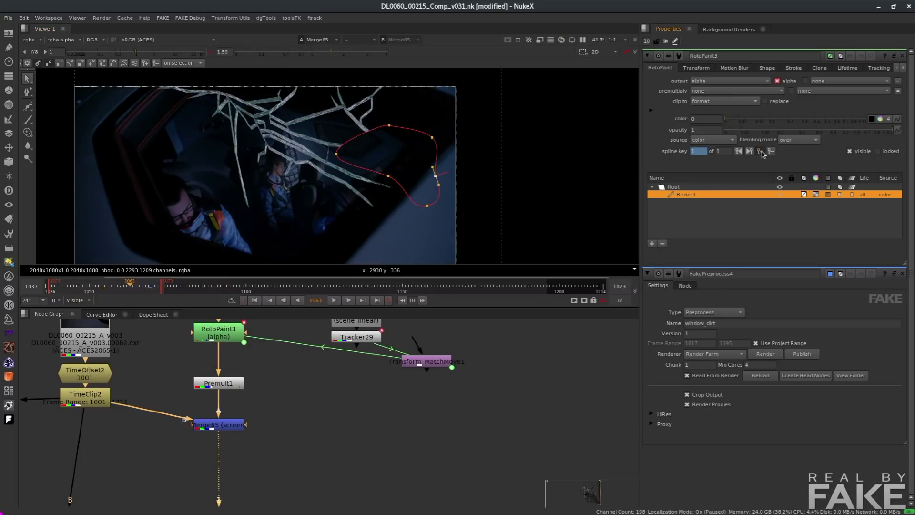
pyautogui.click(132, 288)
pyautogui.click(127, 287)
pyautogui.moveTo(496, 109); pyautogui.dragTo(327, 243)
pyautogui.moveTo(405, 164); pyautogui.dragTo(375, 147)
pyautogui.click(365, 103)
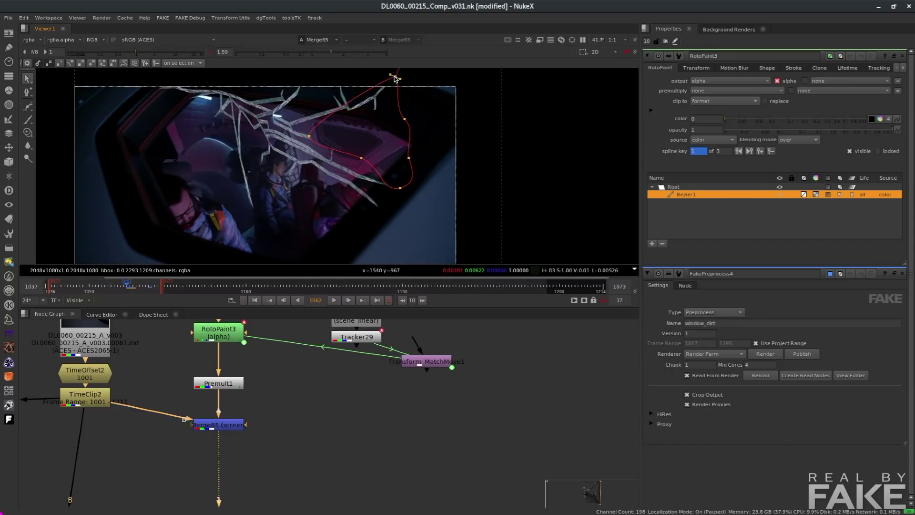
# Add a spline key to the Bezier at frame 1057
pyautogui.click(115, 286)
pyautogui.moveTo(114, 285); pyautogui.dragTo(111, 287)
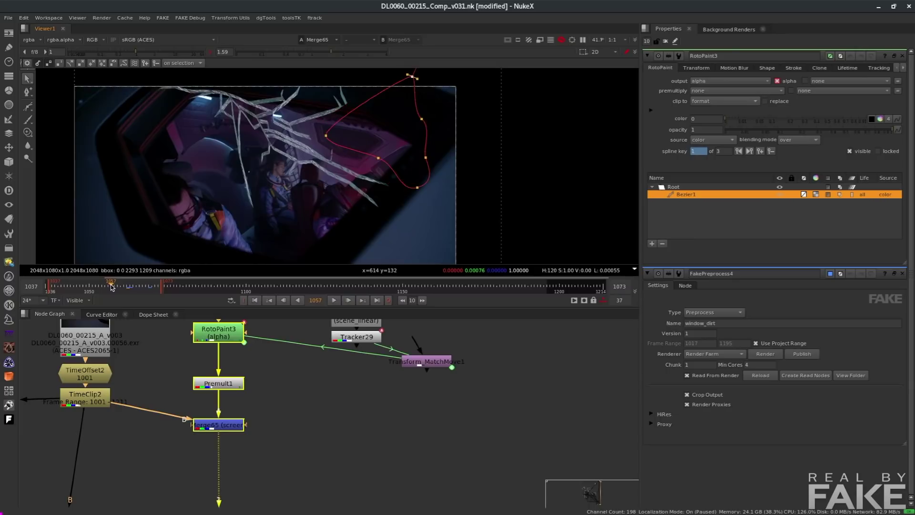
pyautogui.click(760, 151)
# Move the whole Bezier at frame 1056 and spread its points to cover more of the right-hand cracks
pyautogui.press('Left')
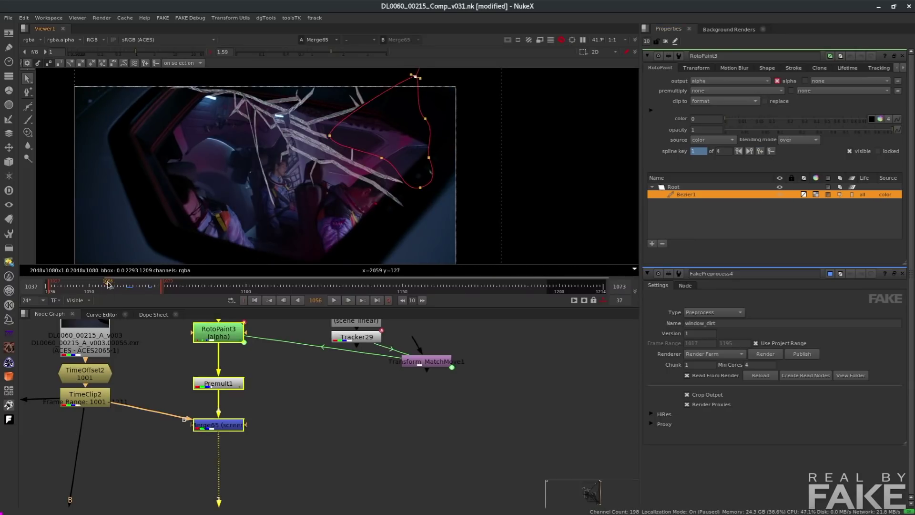
pyautogui.hotkey('ctrl', 'a')
pyautogui.moveTo(377, 121); pyautogui.dragTo(329, 103)
pyautogui.click(409, 180)
pyautogui.moveTo(371, 170); pyautogui.dragTo(461, 182)
pyautogui.moveTo(380, 139); pyautogui.dragTo(475, 109)
pyautogui.moveTo(376, 101); pyautogui.dragTo(426, 70)
pyautogui.click(286, 118)
# Reposition the Bezier at frame 1049 and fit its points along the upper edge of the main crack
pyautogui.moveTo(109, 283); pyautogui.dragTo(86, 284)
pyautogui.moveTo(343, 104); pyautogui.dragTo(290, 190, button='middle')
pyautogui.moveTo(200, 103); pyautogui.dragTo(456, 269)
pyautogui.moveTo(319, 221); pyautogui.dragTo(262, 193)
pyautogui.moveTo(459, 220); pyautogui.dragTo(424, 176, button='middle')
pyautogui.click(424, 176)
pyautogui.moveTo(214, 155); pyautogui.dragTo(215, 156)
pyautogui.moveTo(345, 198); pyautogui.dragTo(455, 255)
pyautogui.click(215, 155)
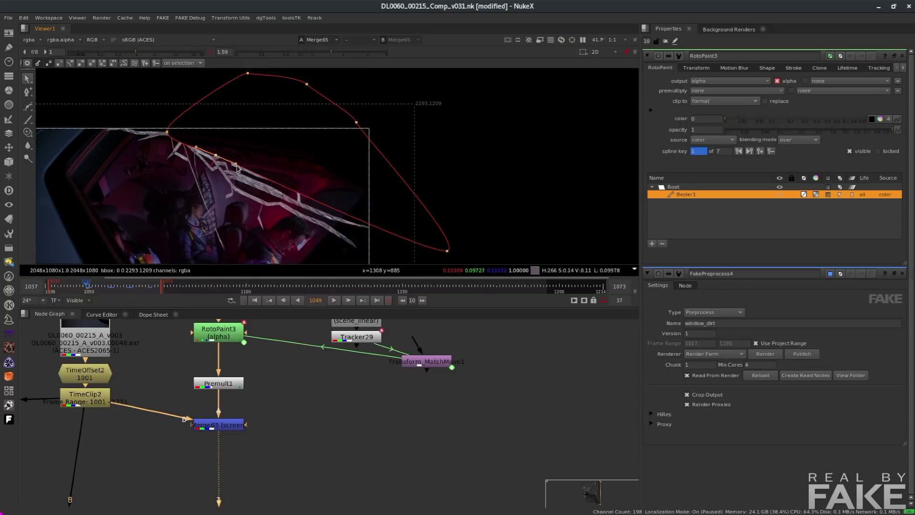
pyautogui.click(167, 132)
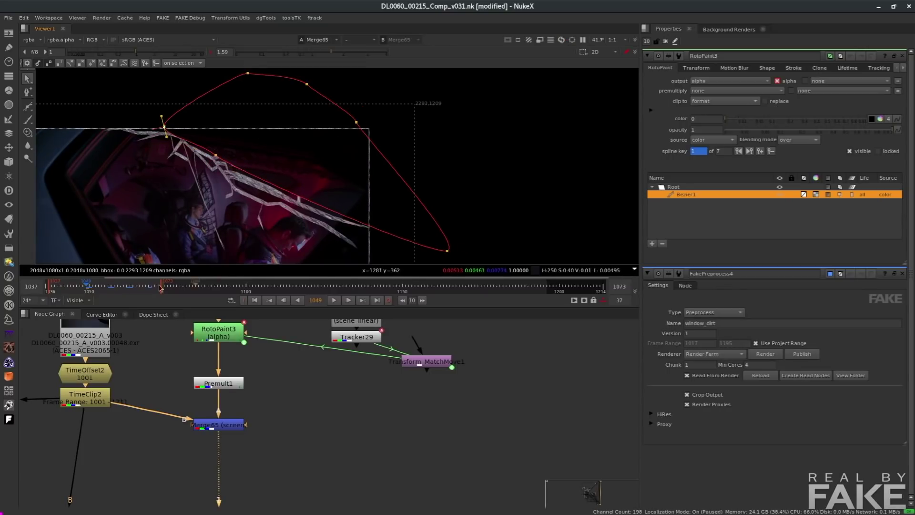
# Return to frame 1037 and play the comp to review the animated crack mask
pyautogui.click(49, 286)
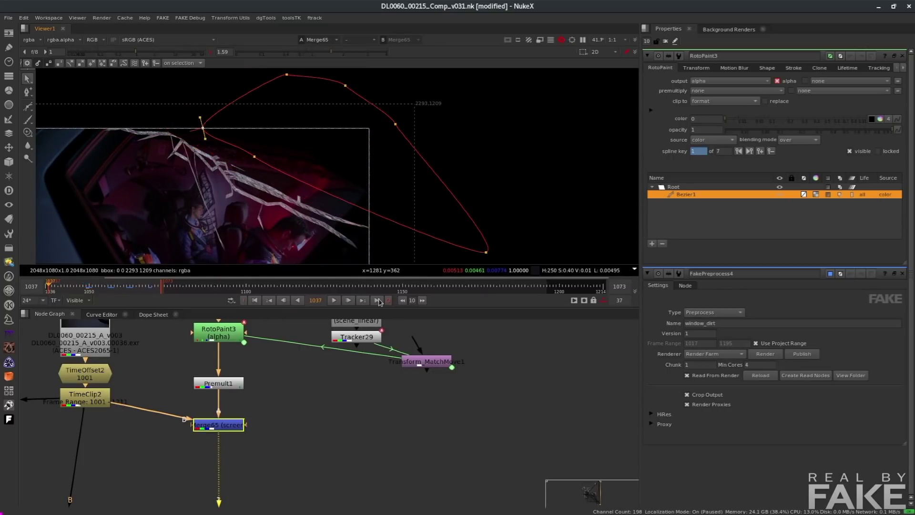
pyautogui.press('o')
pyautogui.press('l')
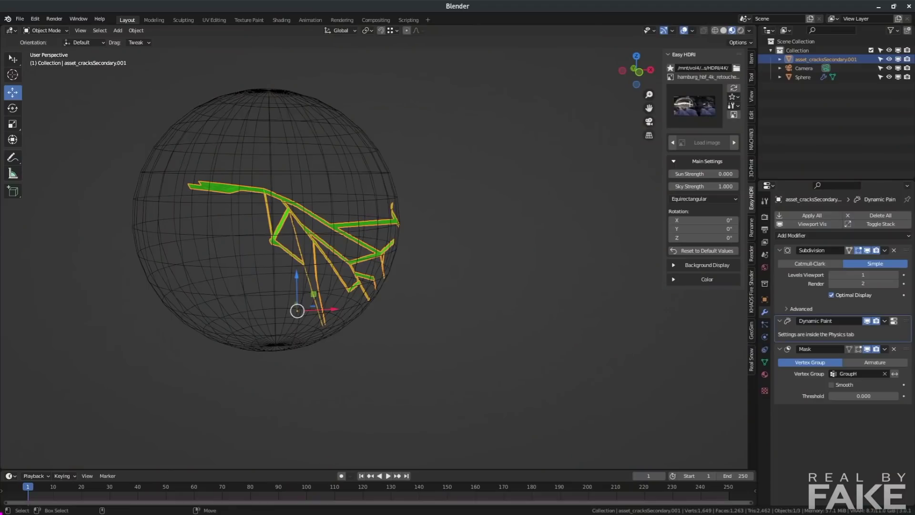
# In Blender, move and scale down the sphere over the secondary cracks, and open the cracks' Dynamic Paint physics settings
pyautogui.click(246, 317)
pyautogui.moveTo(274, 222); pyautogui.dragTo(356, 267)
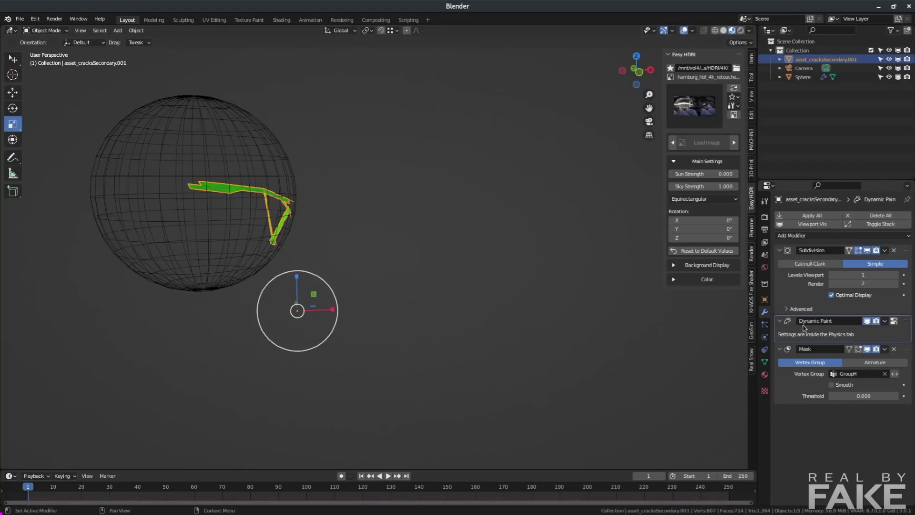
pyautogui.click(894, 322)
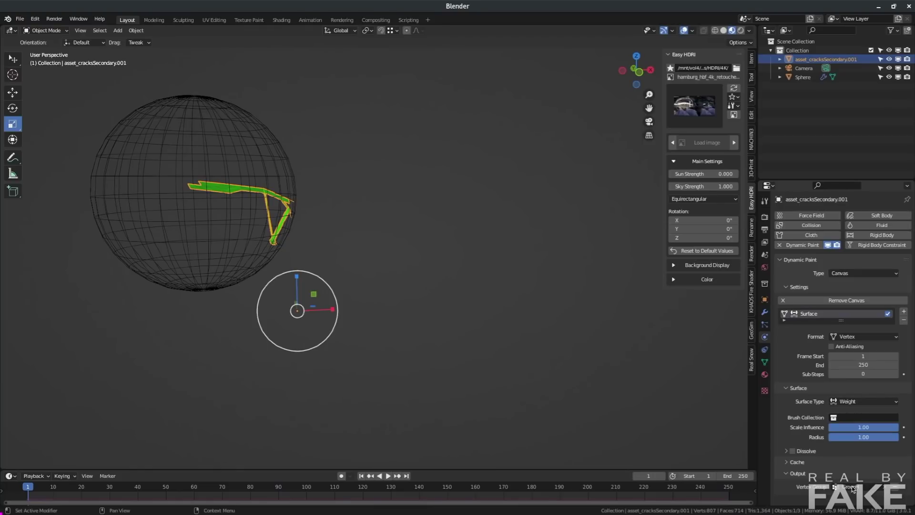
# Enter vertex editing on the secondary cracks mesh and show its vertex groups
pyautogui.click(240, 187)
pyautogui.click(259, 188)
pyautogui.rightClick(256, 188)
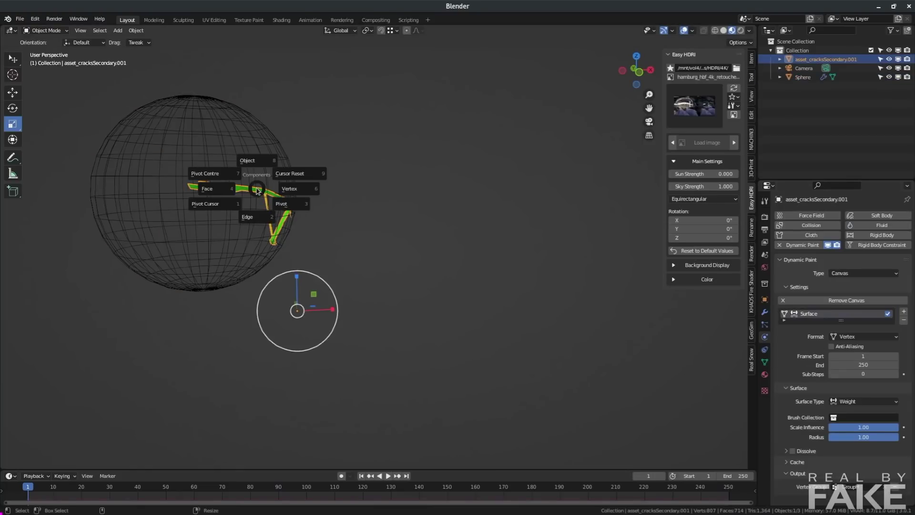
pyautogui.click(334, 194)
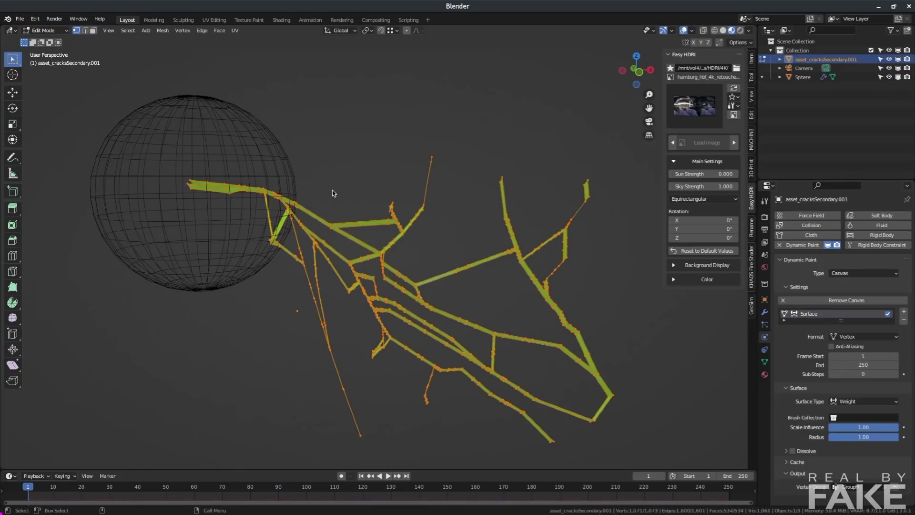
pyautogui.click(765, 362)
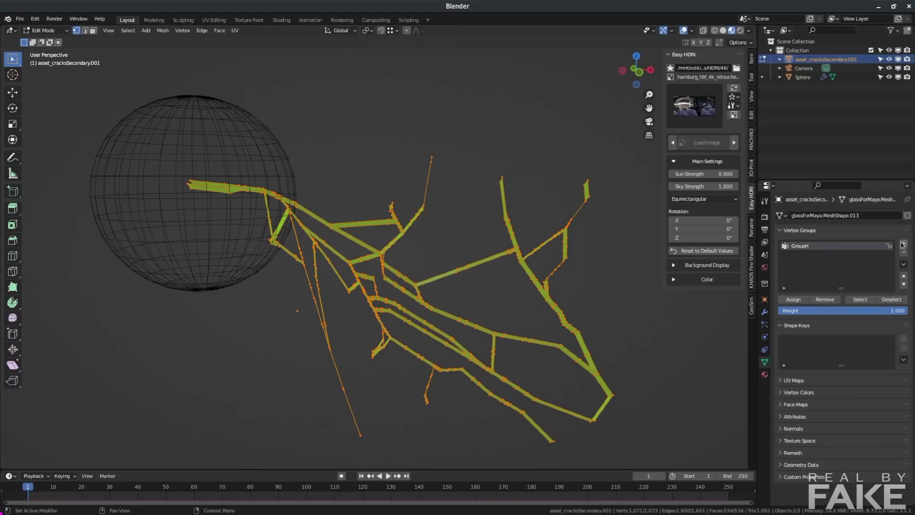
# Return the cracks to Object Mode and review their modifier stack with Subdivision, Dynamic Paint and Mask
pyautogui.press('Tab')
pyautogui.click(548, 65)
pyautogui.click(545, 71)
pyautogui.click(765, 312)
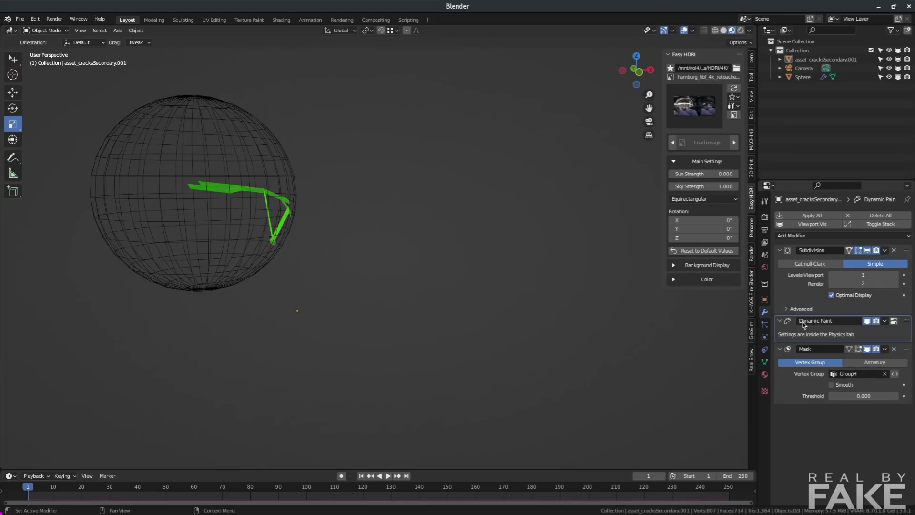
# Show the sphere's Dynamic Paint brush settings, centre it on the crack's starting end, and keyframe its location, rotation and scale at frame 1
pyautogui.click(206, 126)
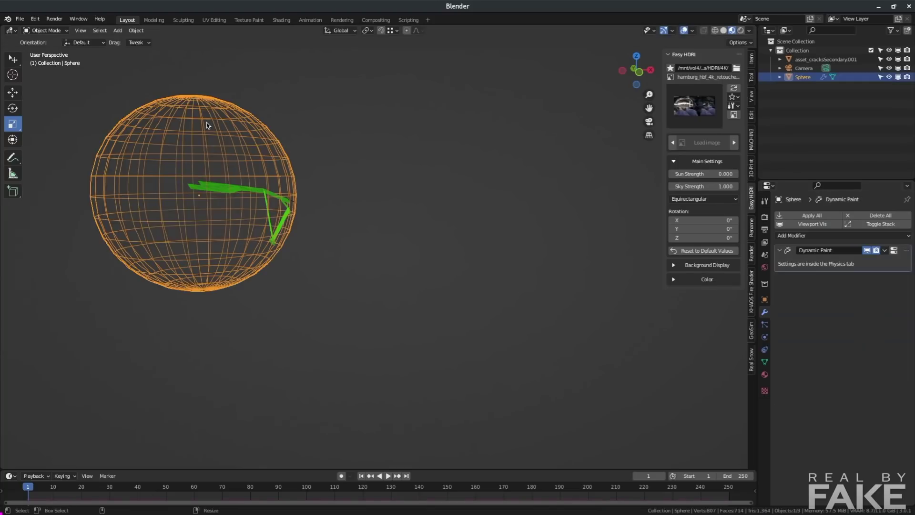
pyautogui.click(894, 252)
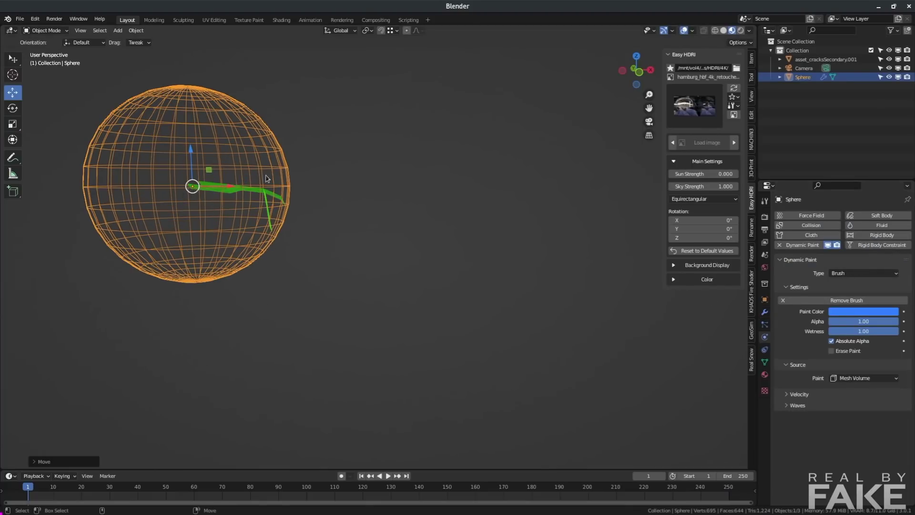
pyautogui.press('i')
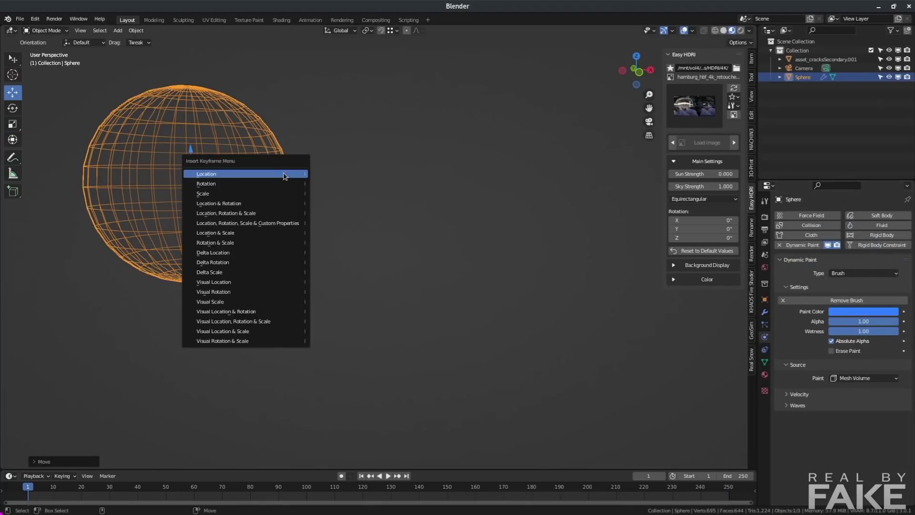
pyautogui.click(251, 214)
# Insert a location, rotation and scale keyframe for the sphere at frame 20
pyautogui.moveTo(47, 497); pyautogui.dragTo(83, 494)
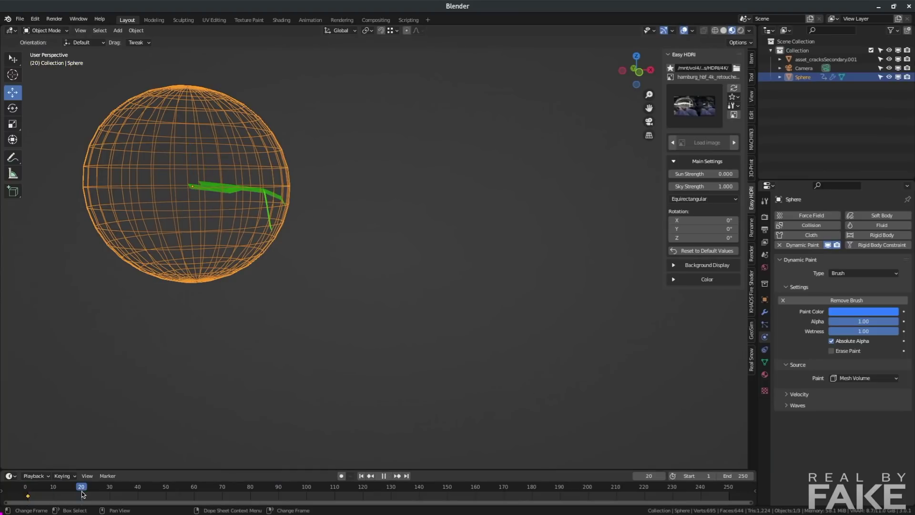
pyautogui.press('i')
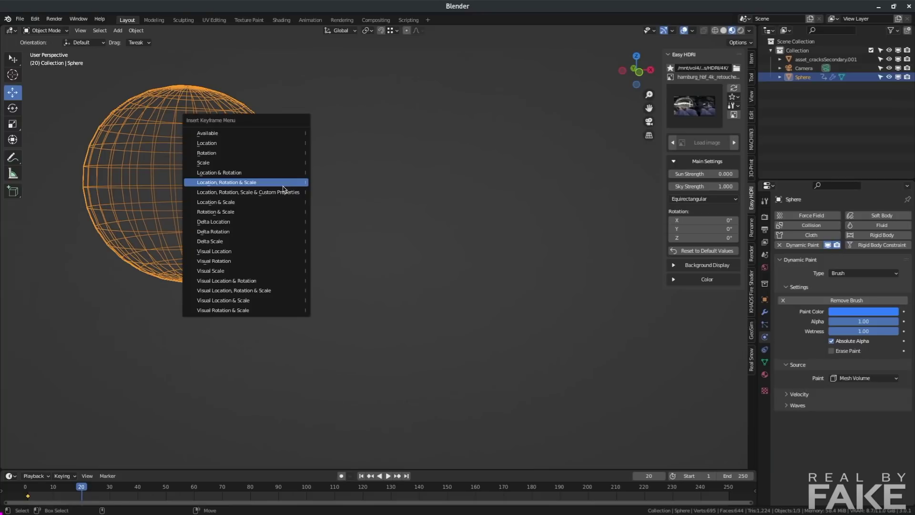
pyautogui.click(284, 183)
pyautogui.press('space')
# At frame 21, scale the sphere up to cover more of the cracks, keyframe it, and turn on Auto Keying
pyautogui.moveTo(85, 490); pyautogui.dragTo(85, 490)
pyautogui.press('e')
pyautogui.press('r')
pyautogui.press('s')
pyautogui.click(347, 327)
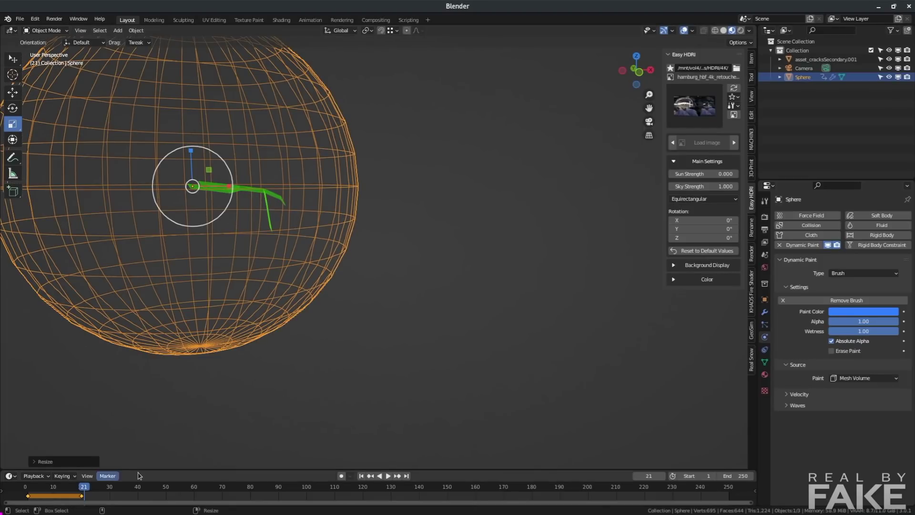
pyautogui.press('i')
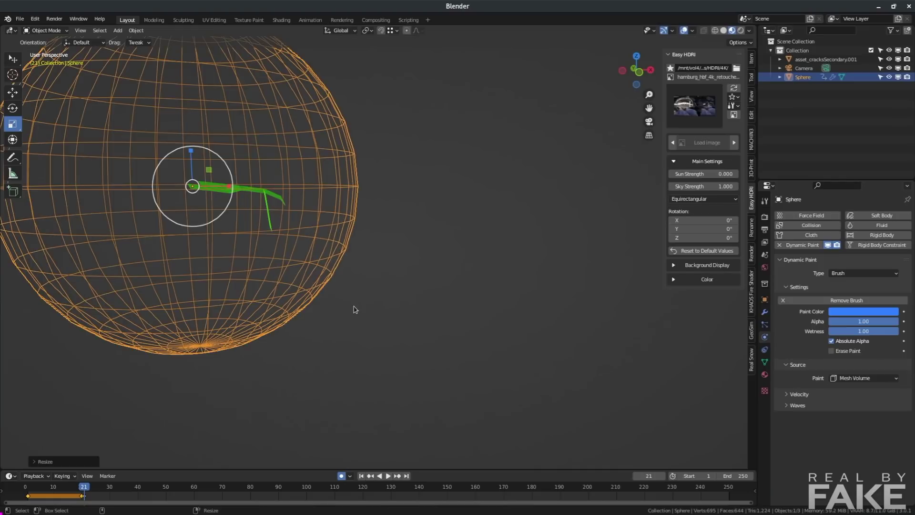
# Scrub to frame 44 and duplicate the sphere's frame 21 keyframe there to hold its size
pyautogui.moveTo(84, 486)
pyautogui.mouseDown()
pyautogui.moveTo(157, 485)
pyautogui.moveTo(150, 486)
pyautogui.mouseUp()
pyautogui.click(83, 496)
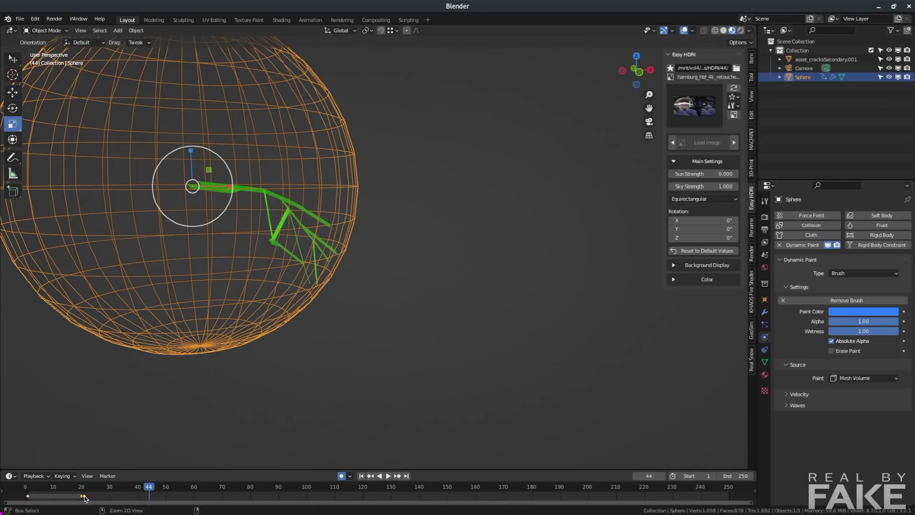
pyautogui.hotkey('shift', 'd')
pyautogui.click(152, 498)
# Scale the sphere up by about 1.72 at frame 45 and move the resulting keyframe to about frame 62
pyautogui.moveTo(151, 485); pyautogui.dragTo(152, 486)
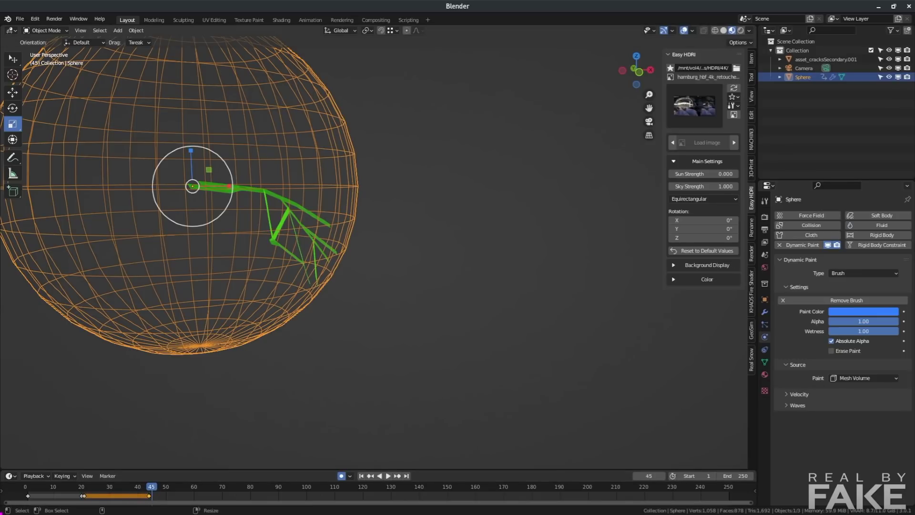
pyautogui.press('s')
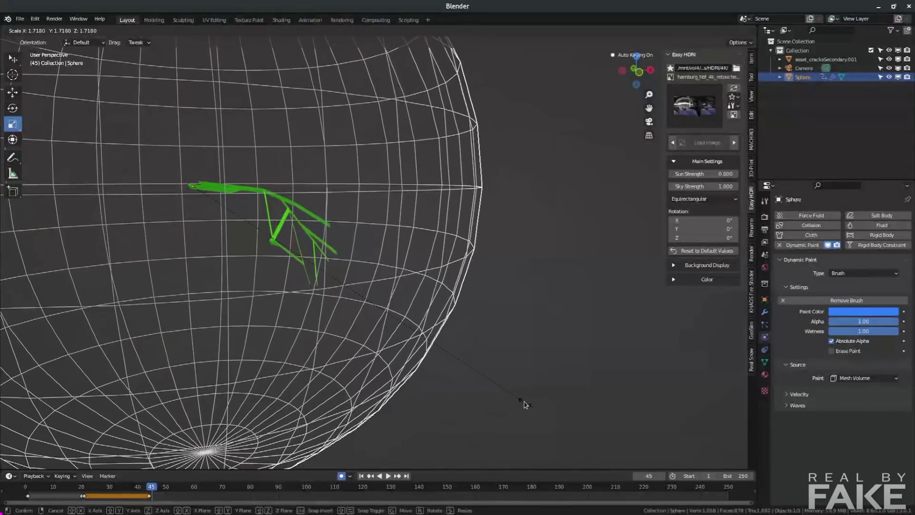
pyautogui.click(468, 311)
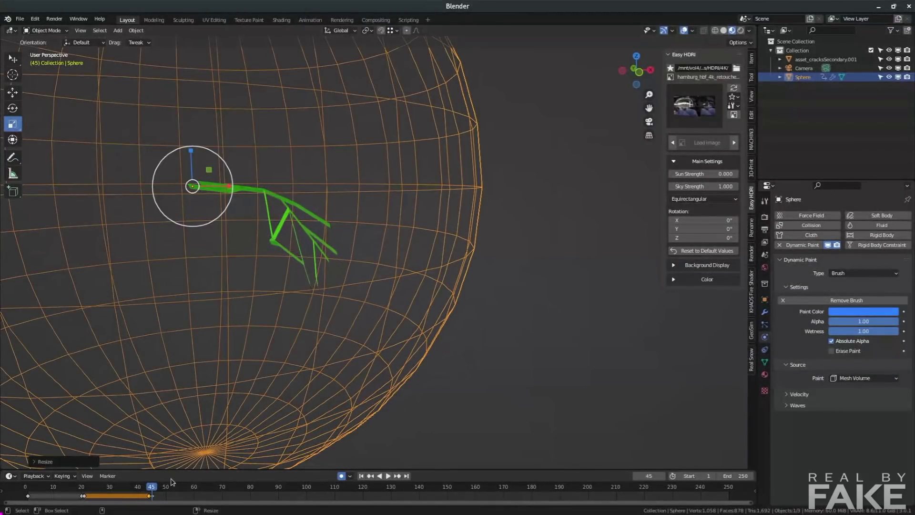
pyautogui.click(155, 498)
pyautogui.moveTo(154, 498); pyautogui.dragTo(200, 498)
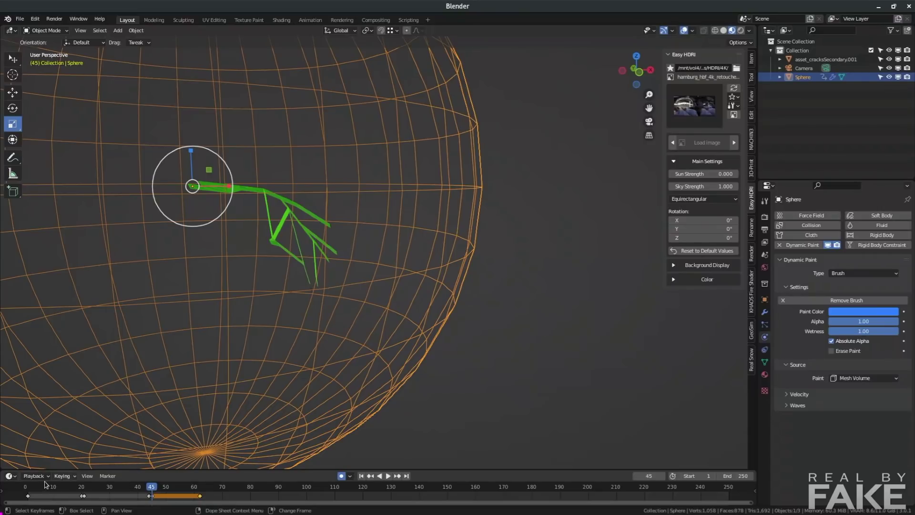